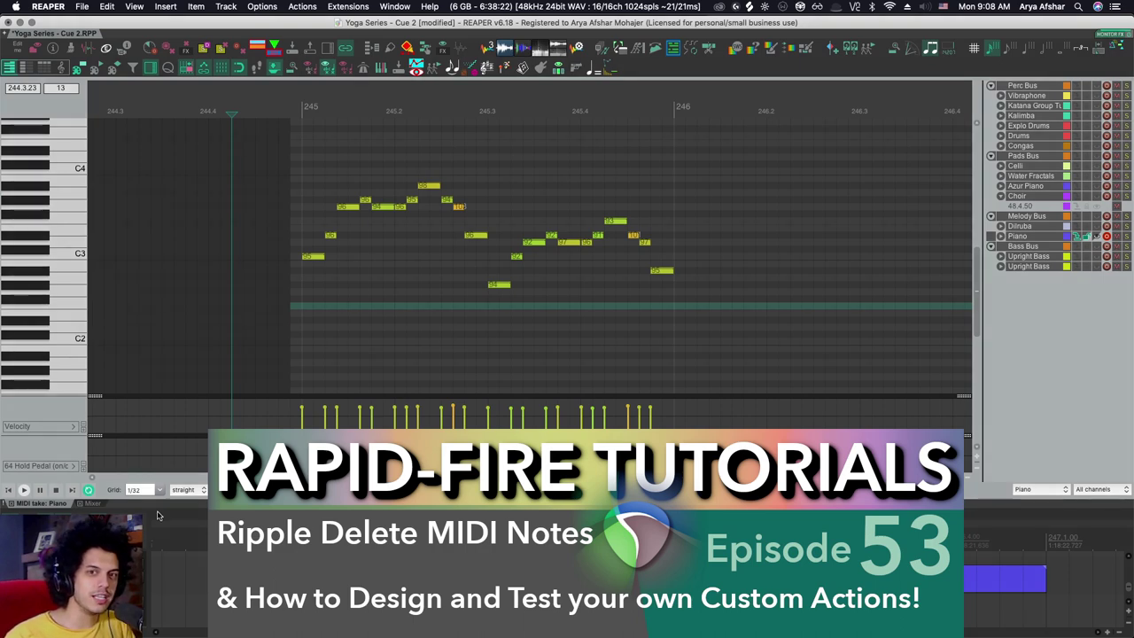
key(super+Tab)
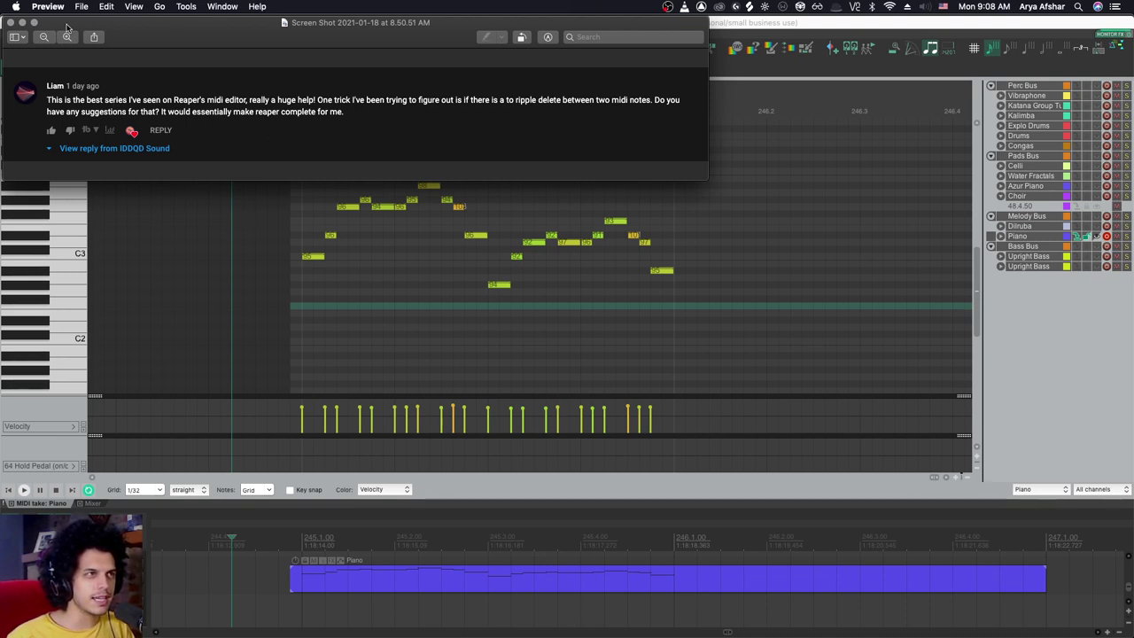
- Close the comment screenshot, bring the melody into view and place the edit cursor among its notes
click(11, 23)
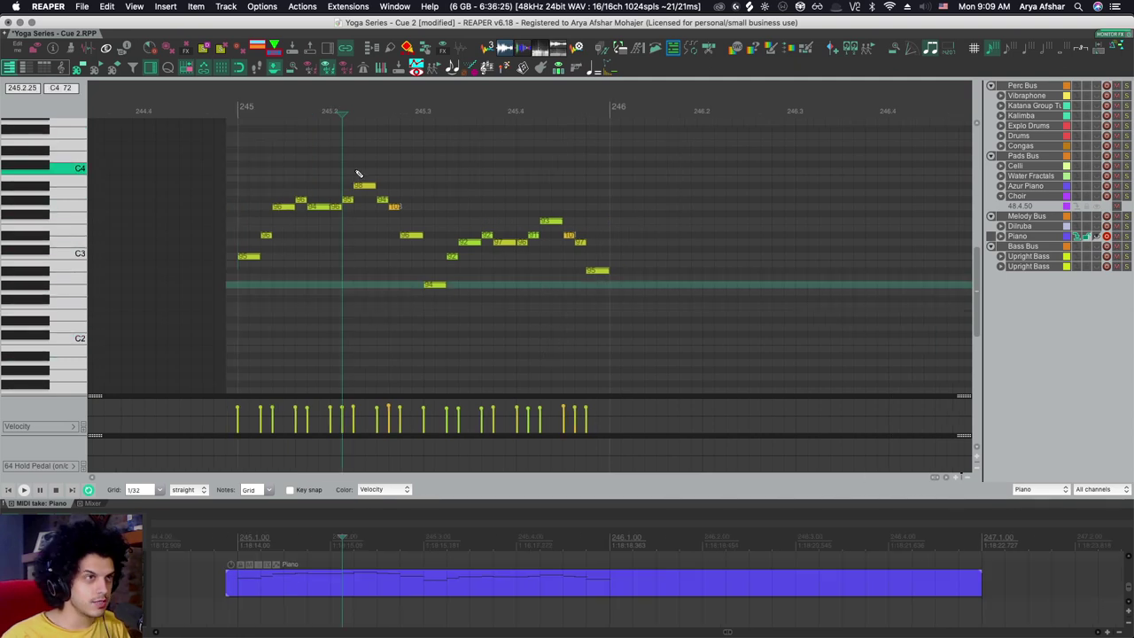
drag(360, 167, 371, 263)
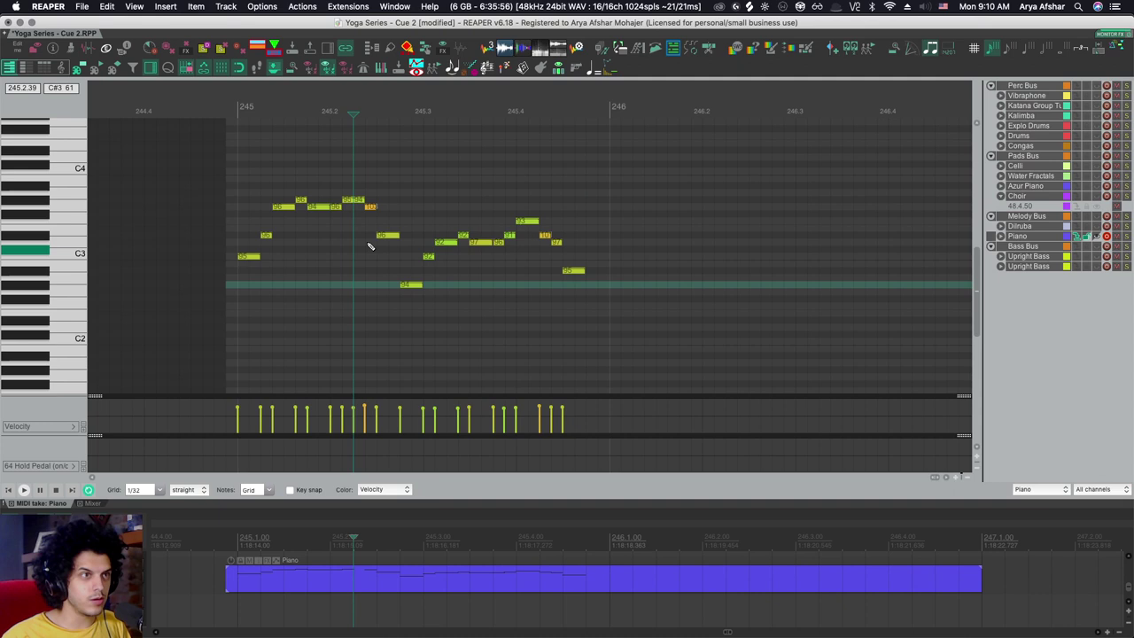
click(349, 203)
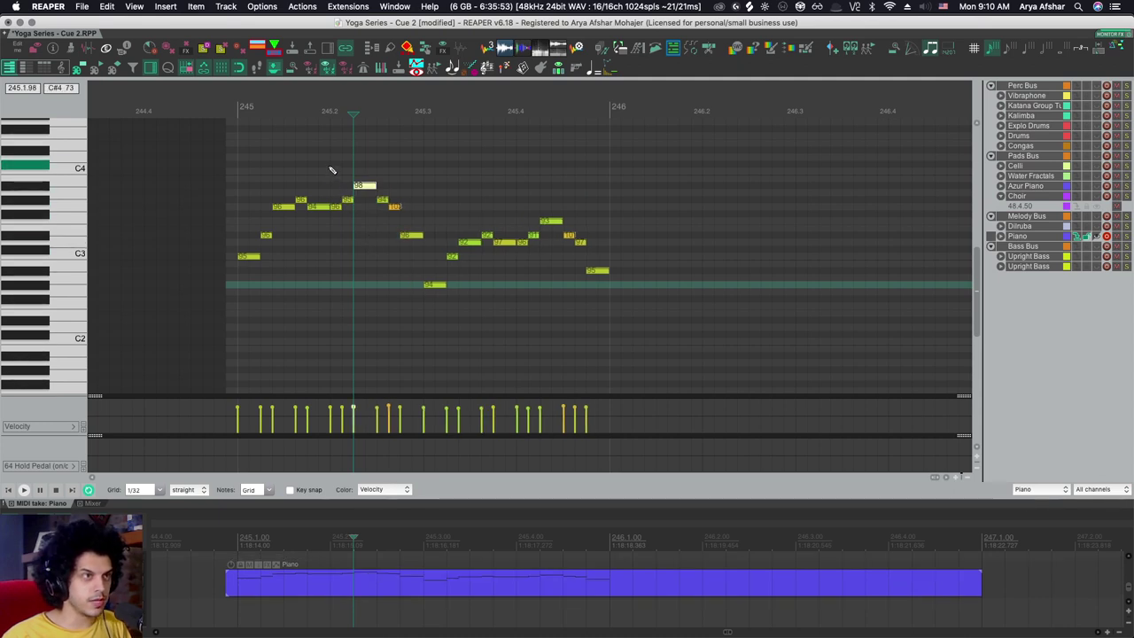
- Ripple-delete notes 94, 96, 95 and 98, then undo the deletion
drag(317, 170, 372, 250)
key(Delete)
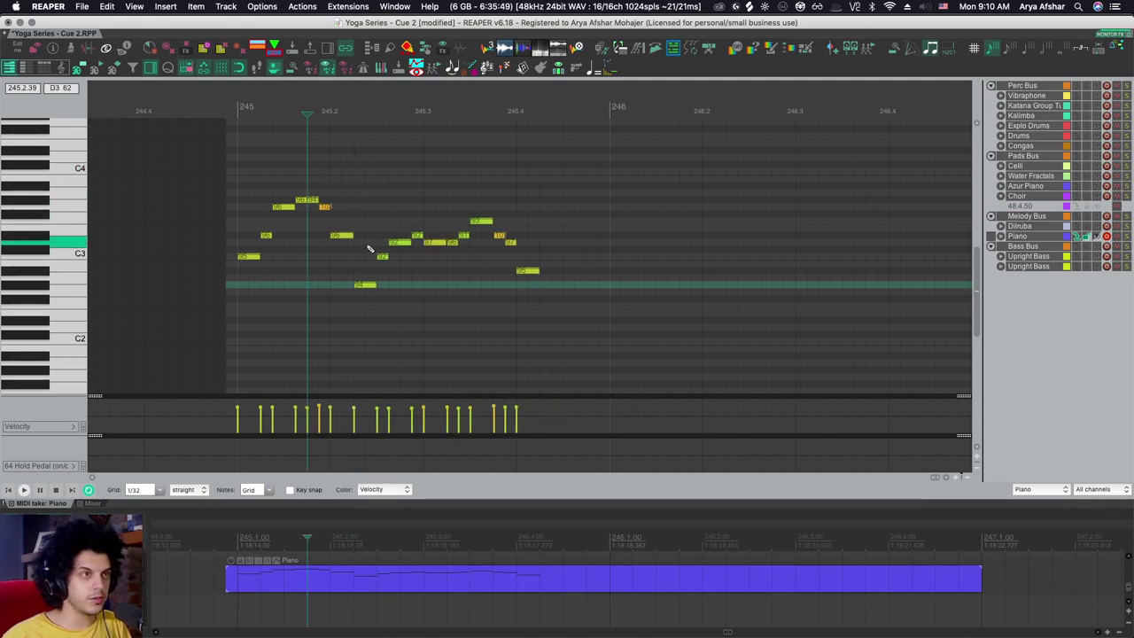
key(super+z)
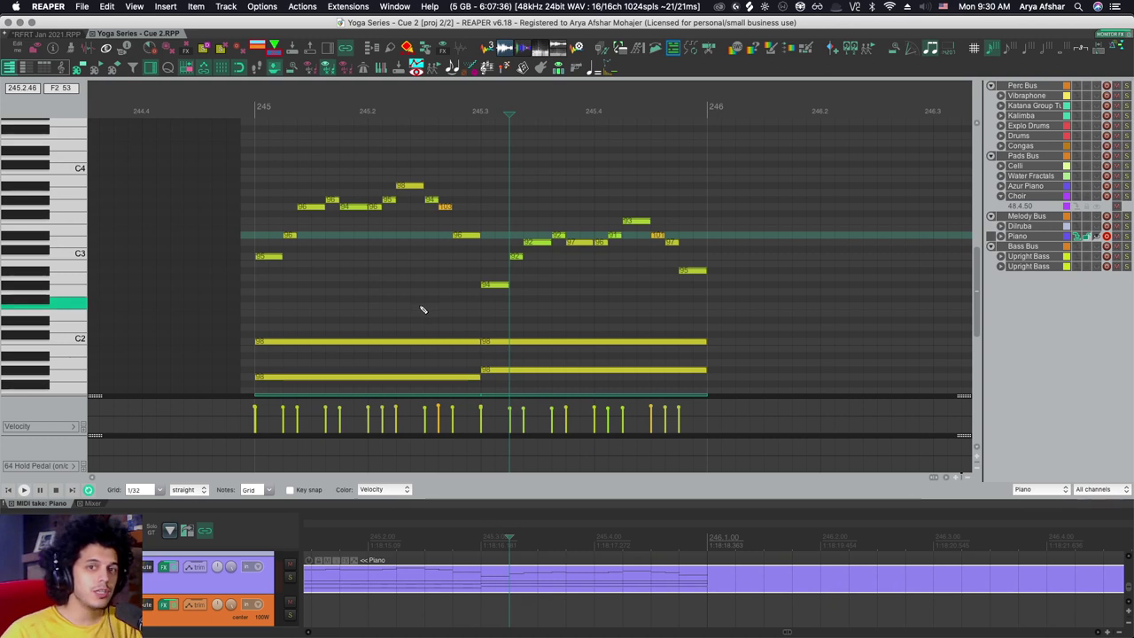
- Delete the three long low notes near C2, then delete notes 98, 95 and 96
key(Delete)
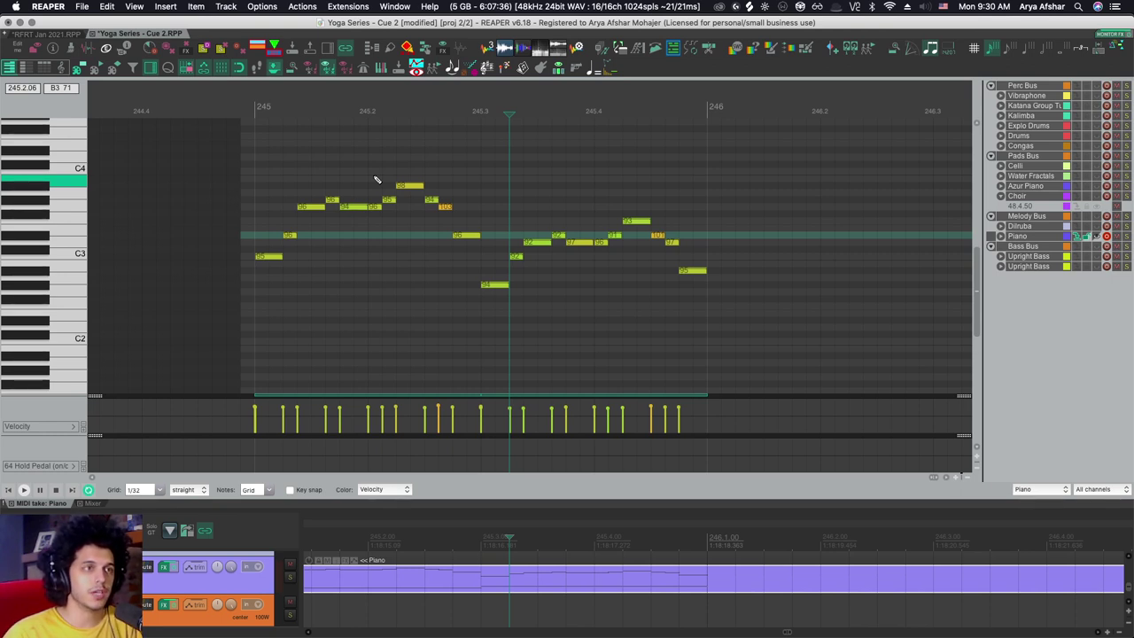
drag(376, 180, 419, 240)
key(Delete)
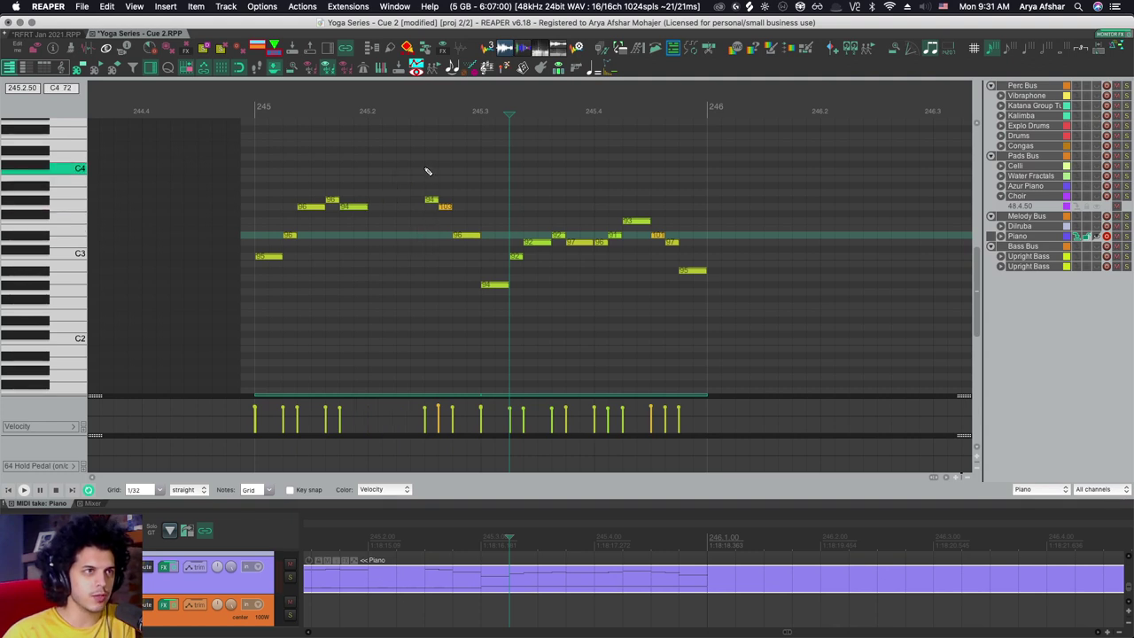
- Nudge all later notes left to close the gap, then undo the move and the deletion
drag(425, 165, 722, 340)
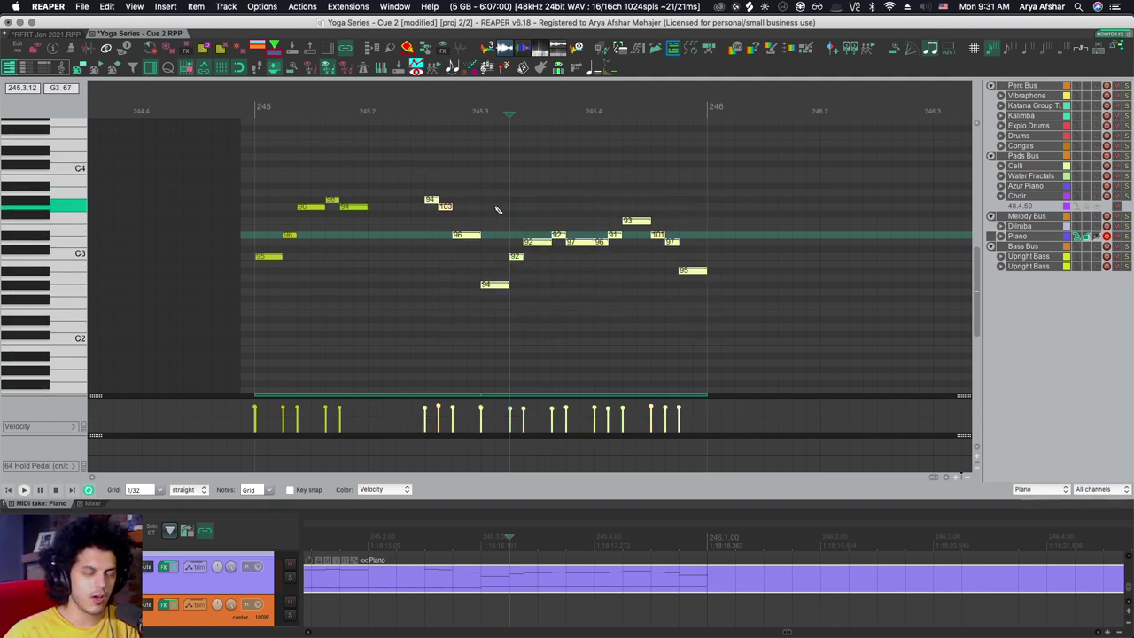
key(Left)
key(Left)
key(Left)
key(Left)
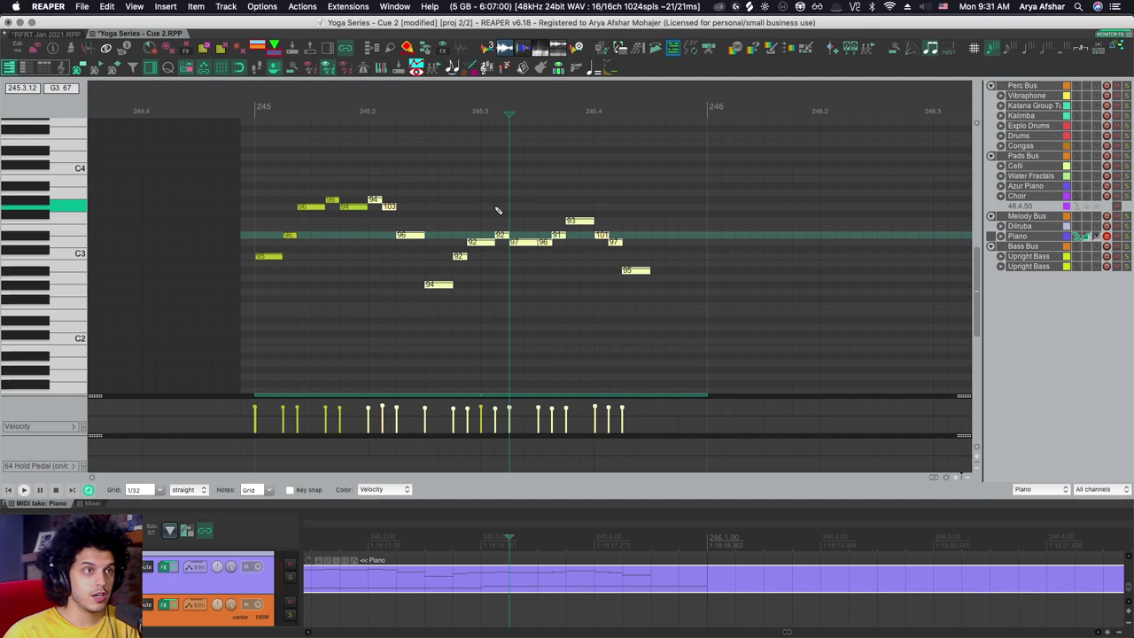
key(super+z)
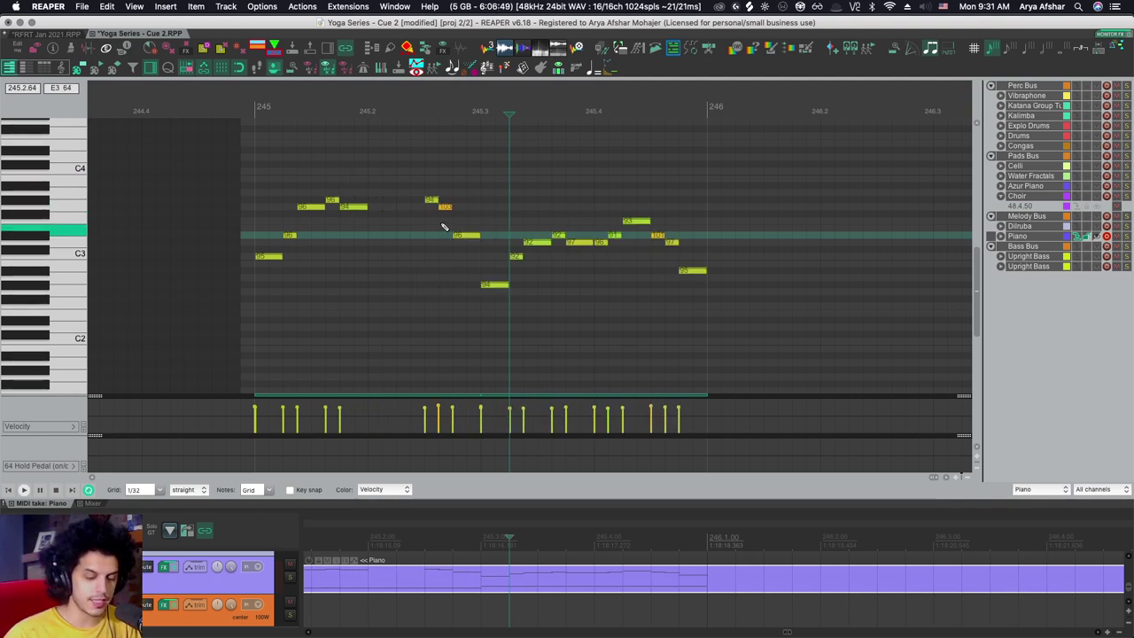
key(super+z)
key(shift+slash)
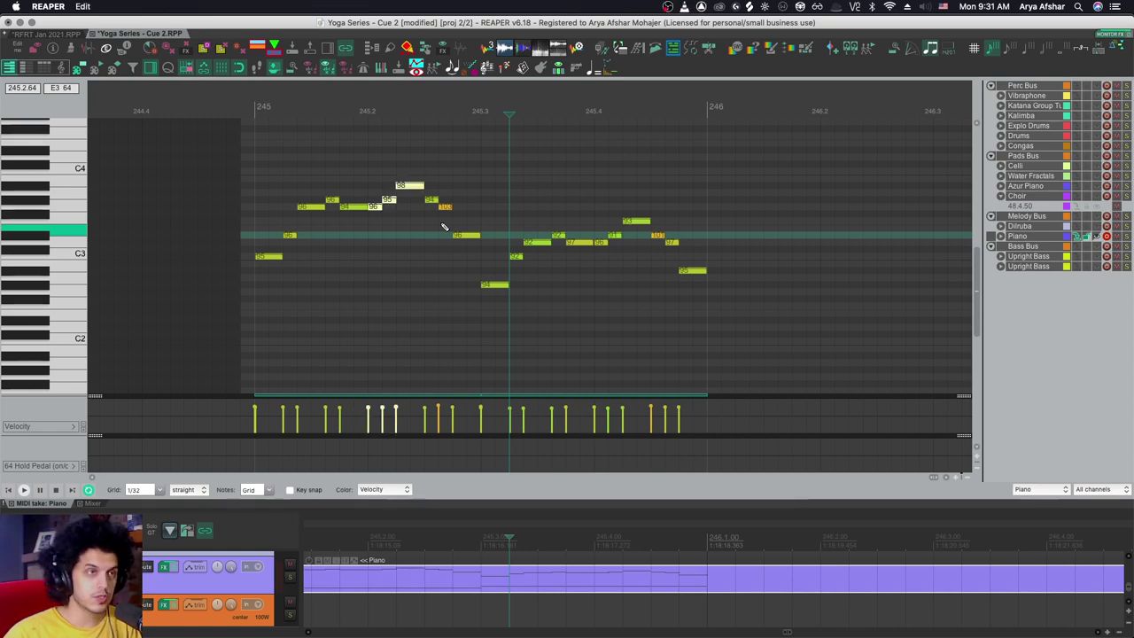
- Create a new custom MIDI Editor action named 'Ripple Delete MIDI EVents 2'
click(912, 490)
click(921, 501)
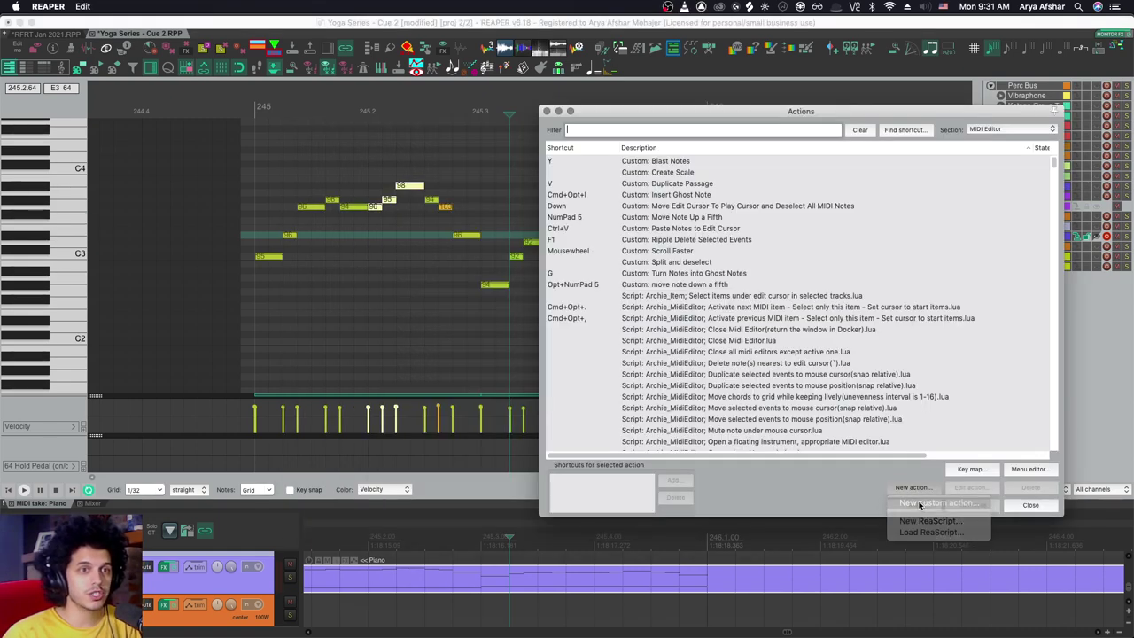
text(Ripple Delete)
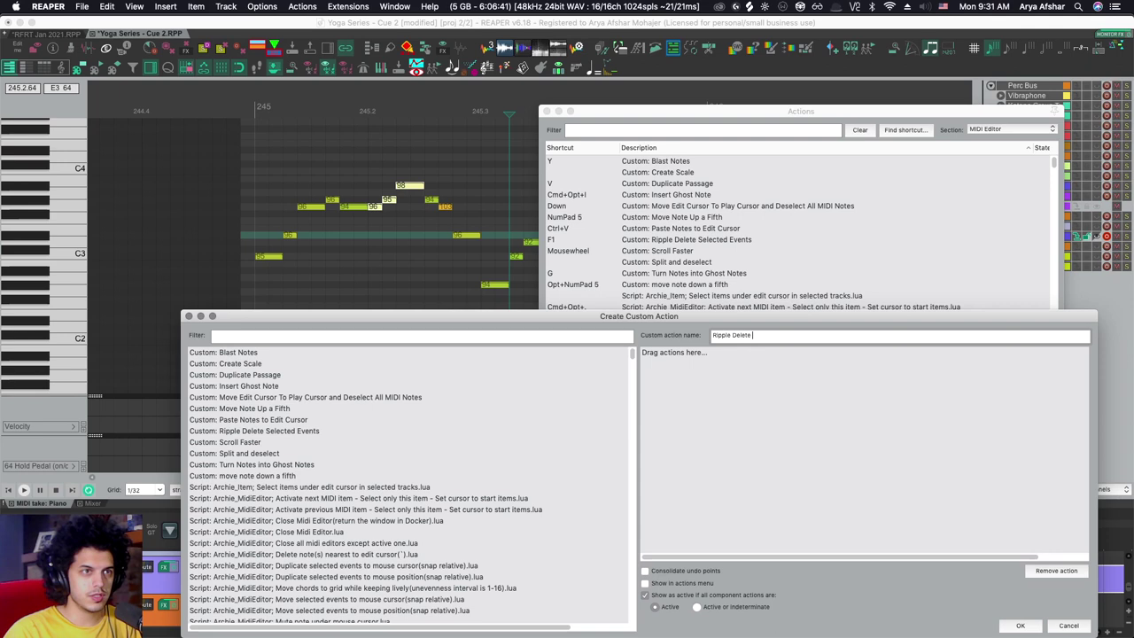
text( MIDI EV)
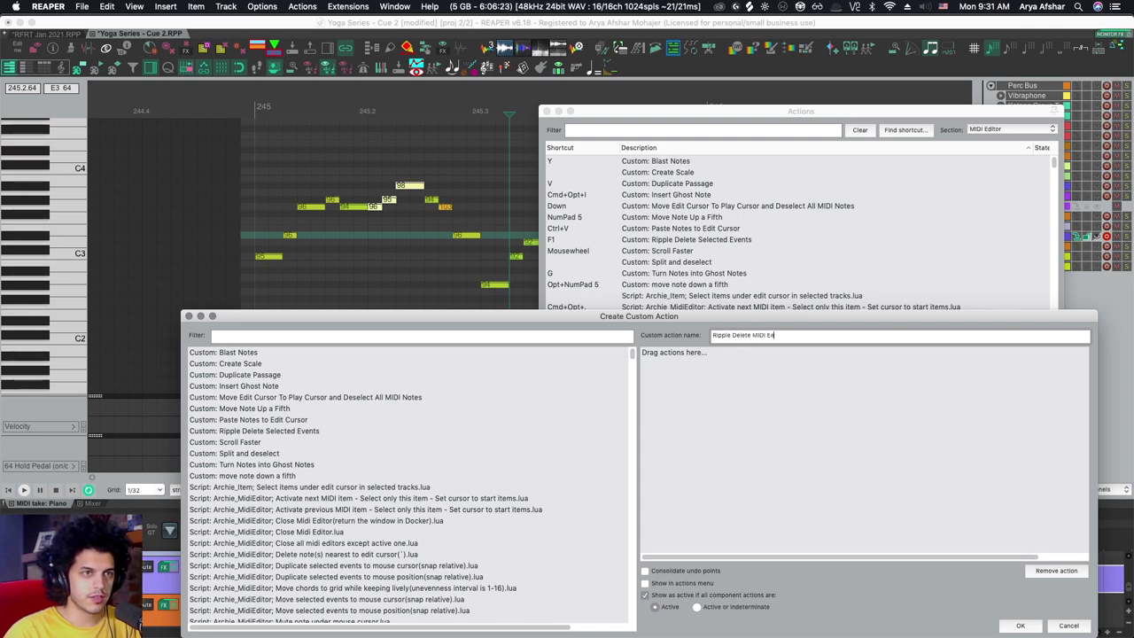
text(ents 2)
key(Tab)
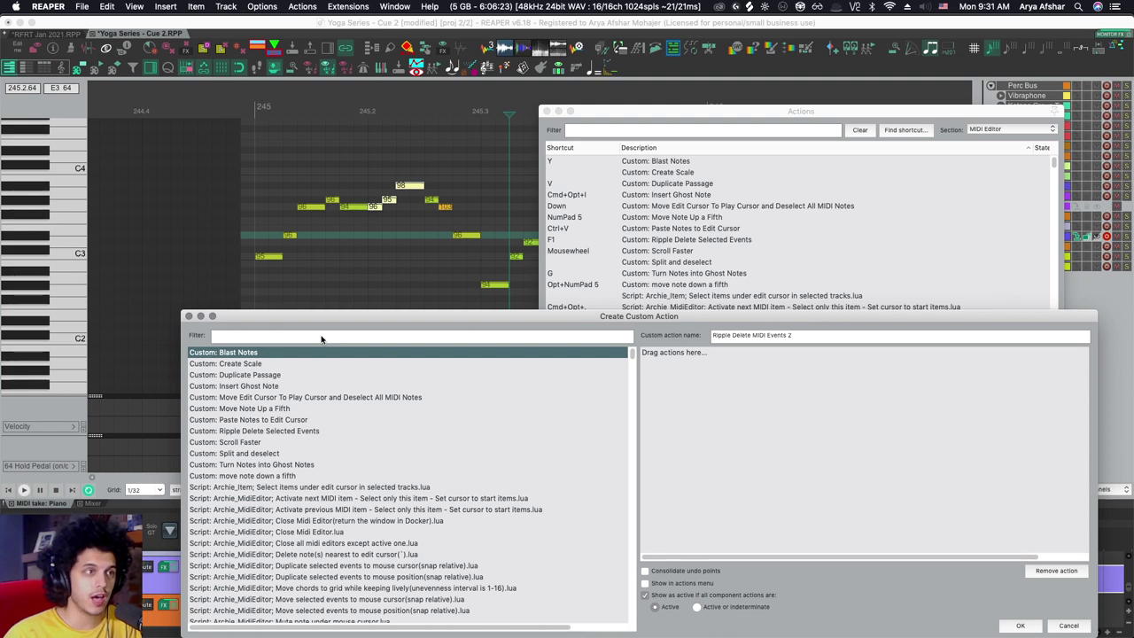
- Filter the actions for 'delet' and add 'Edit: Delete events' as the first step
click(321, 337)
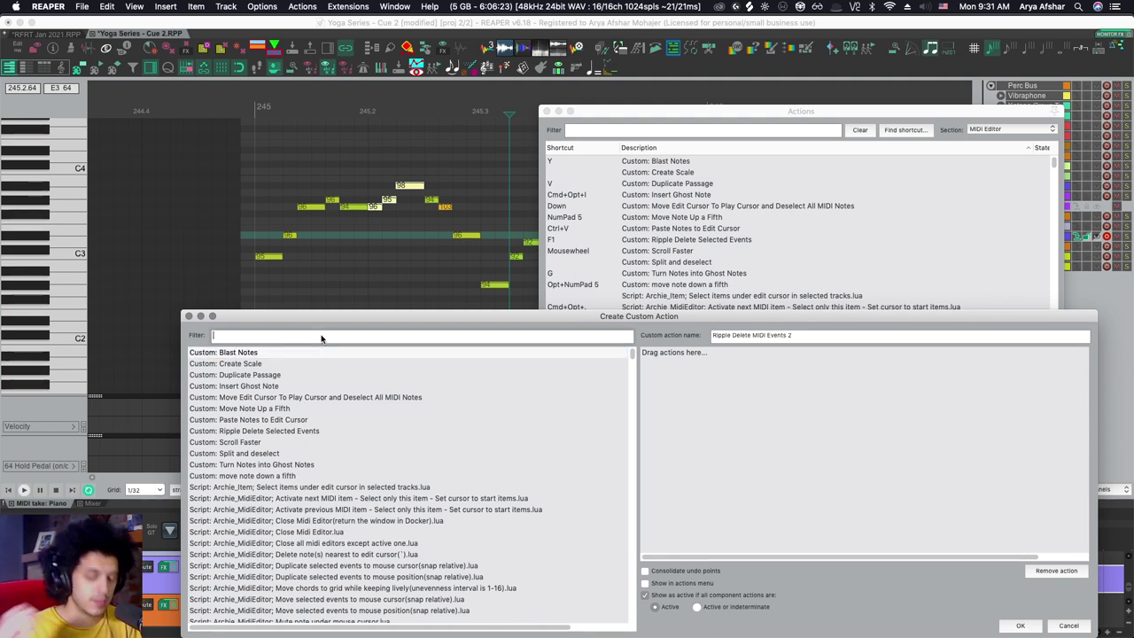
text(delete)
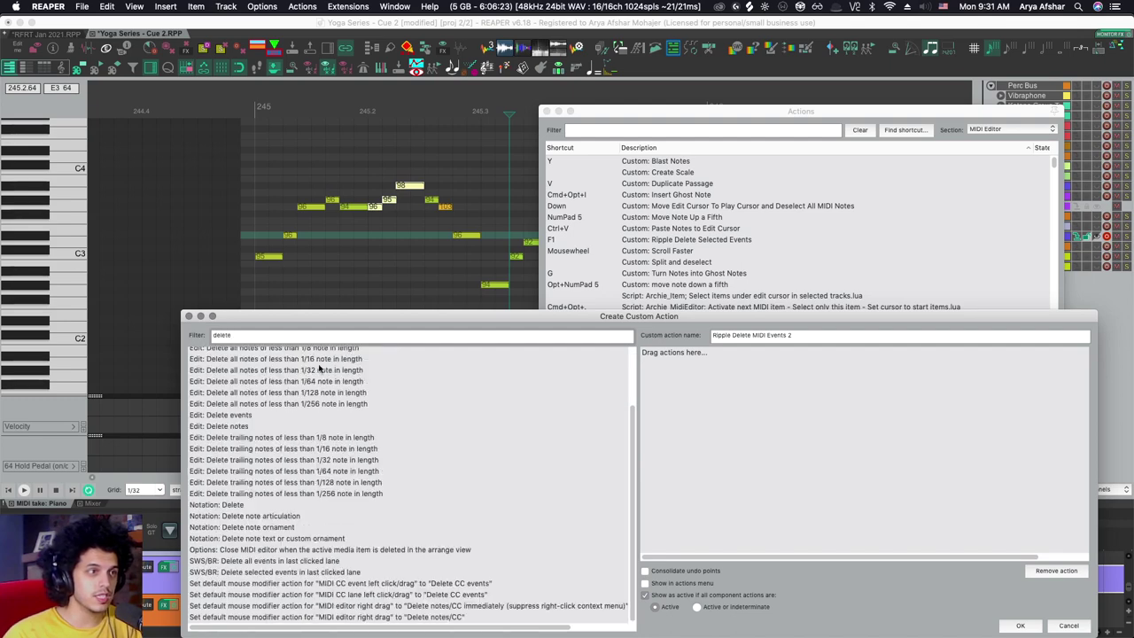
scroll(321, 371, up, 3)
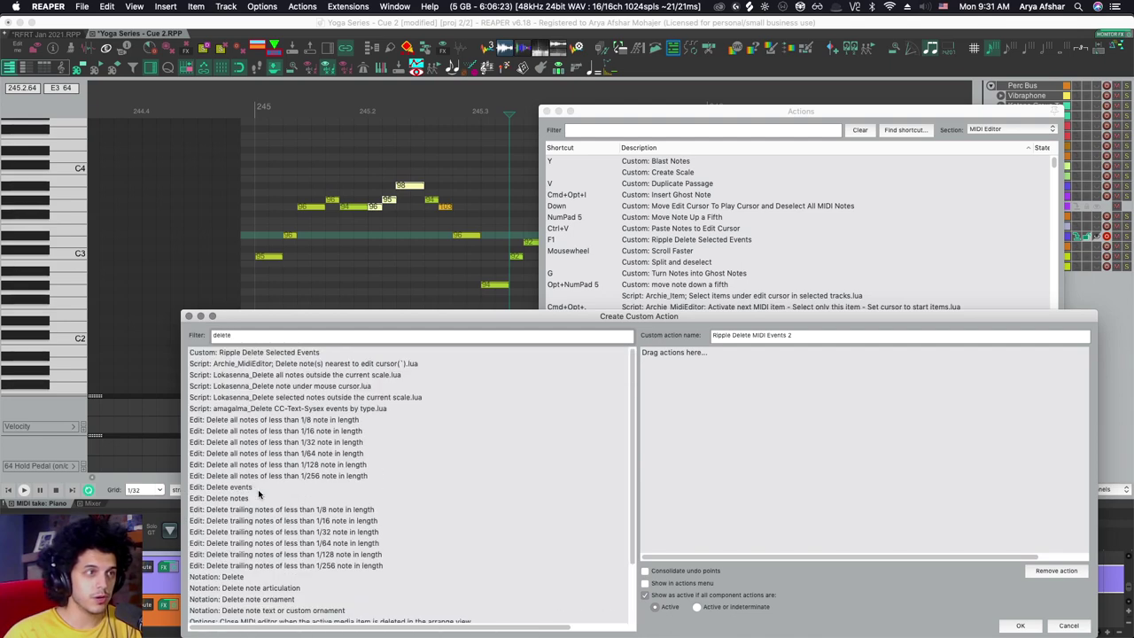
drag(258, 489, 1011, 428)
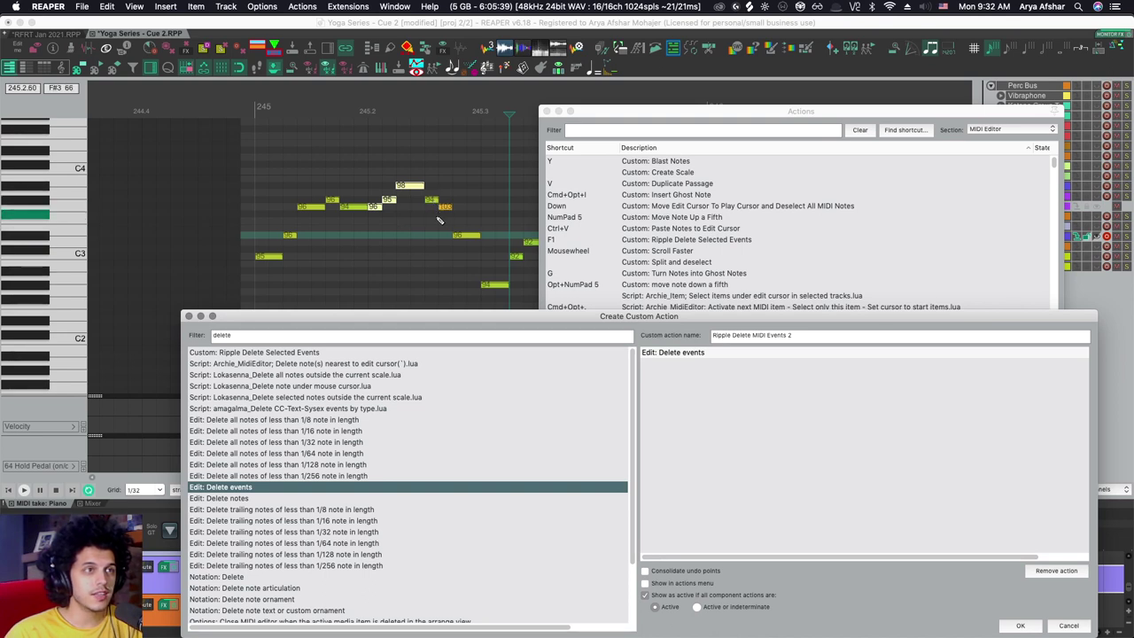
scroll(403, 234, right, 3)
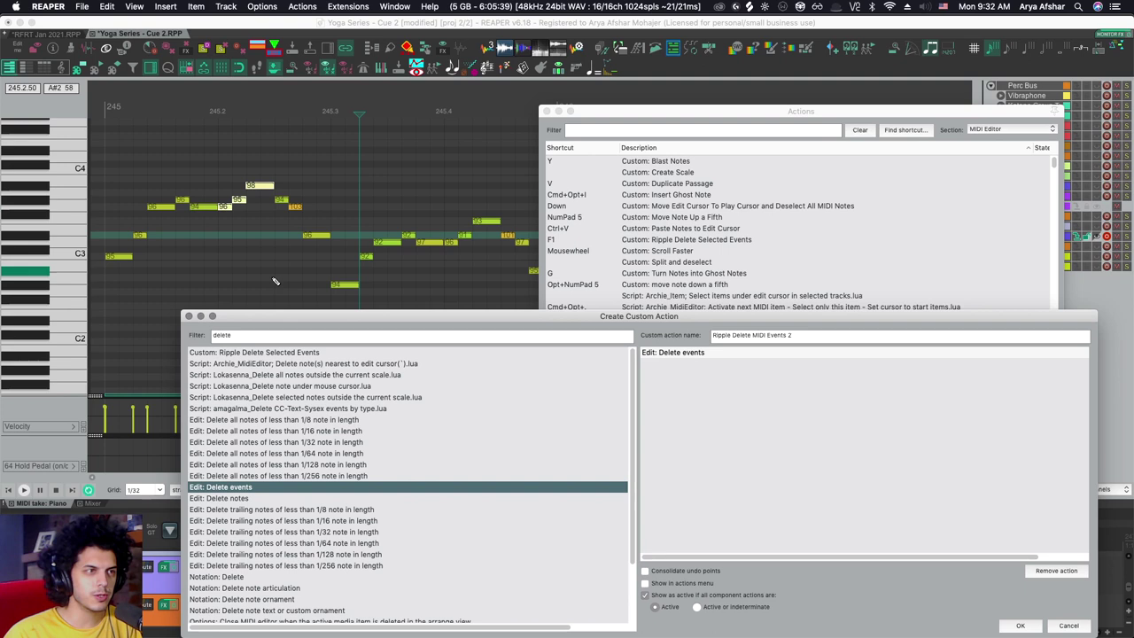
- Put 'Navigate: Move edit cursor to start of selected events' before the deletion and consolidate undo points
click(248, 340)
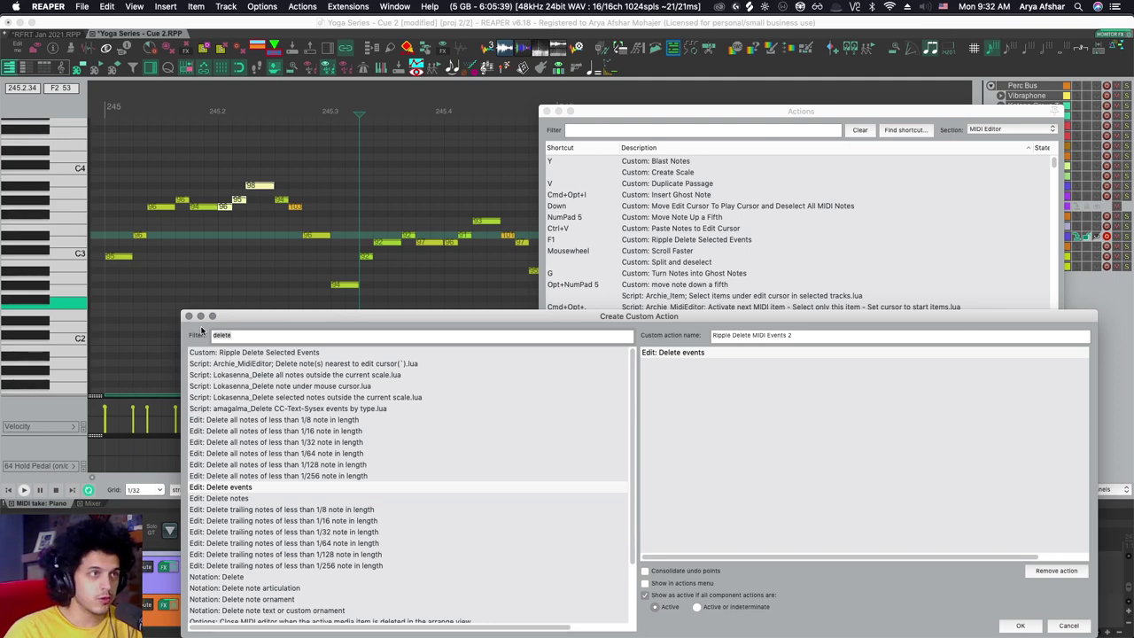
text(edit c)
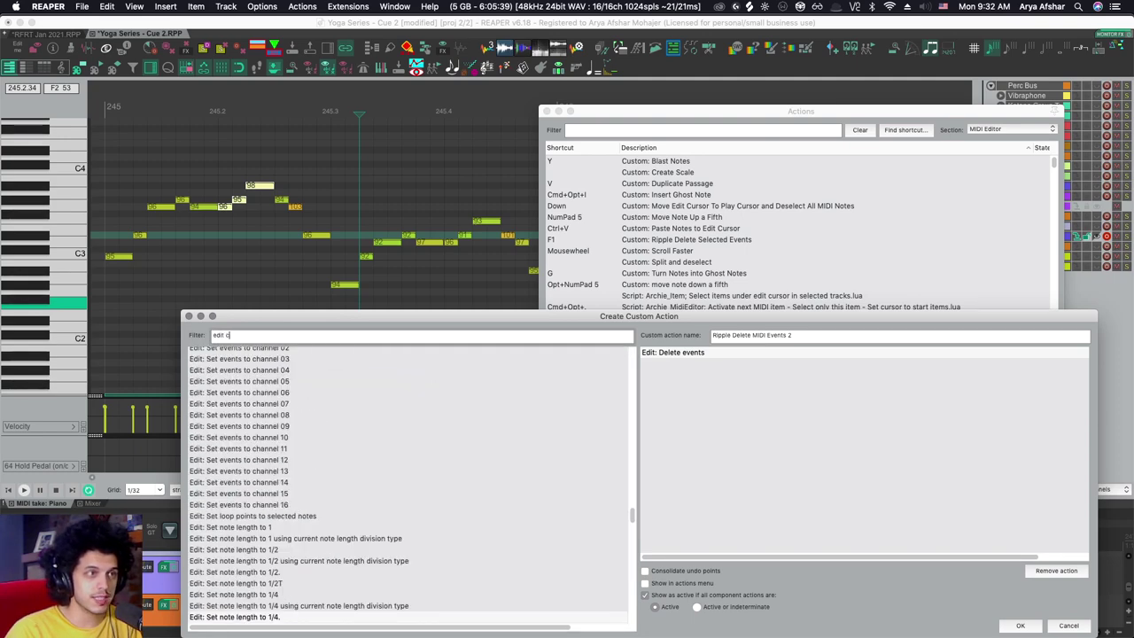
text(ursor start)
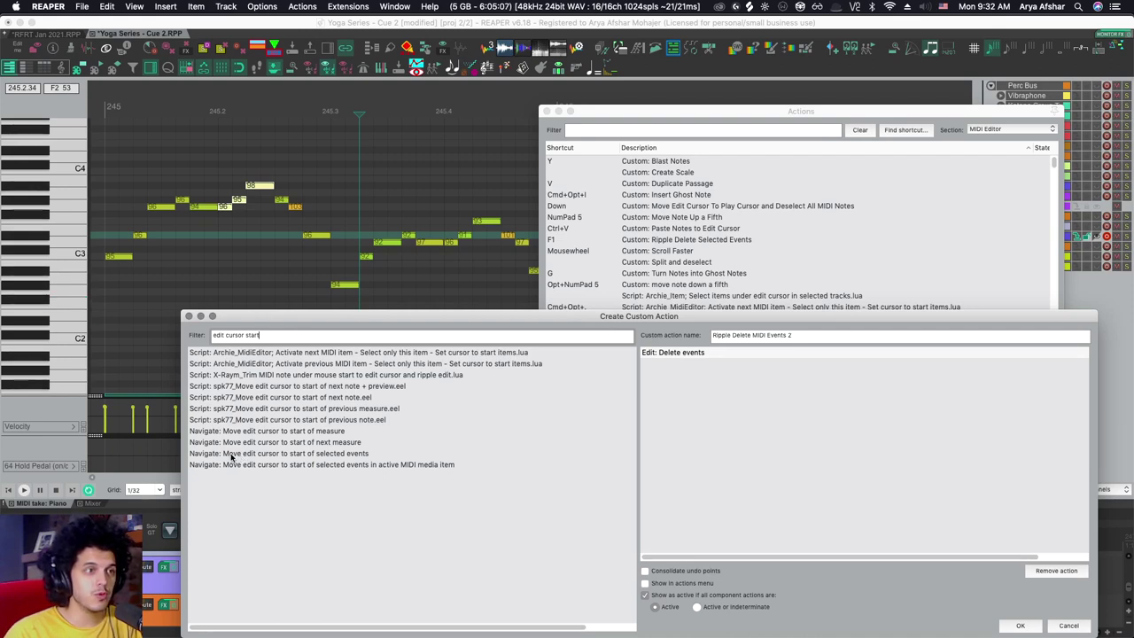
drag(231, 457, 724, 411)
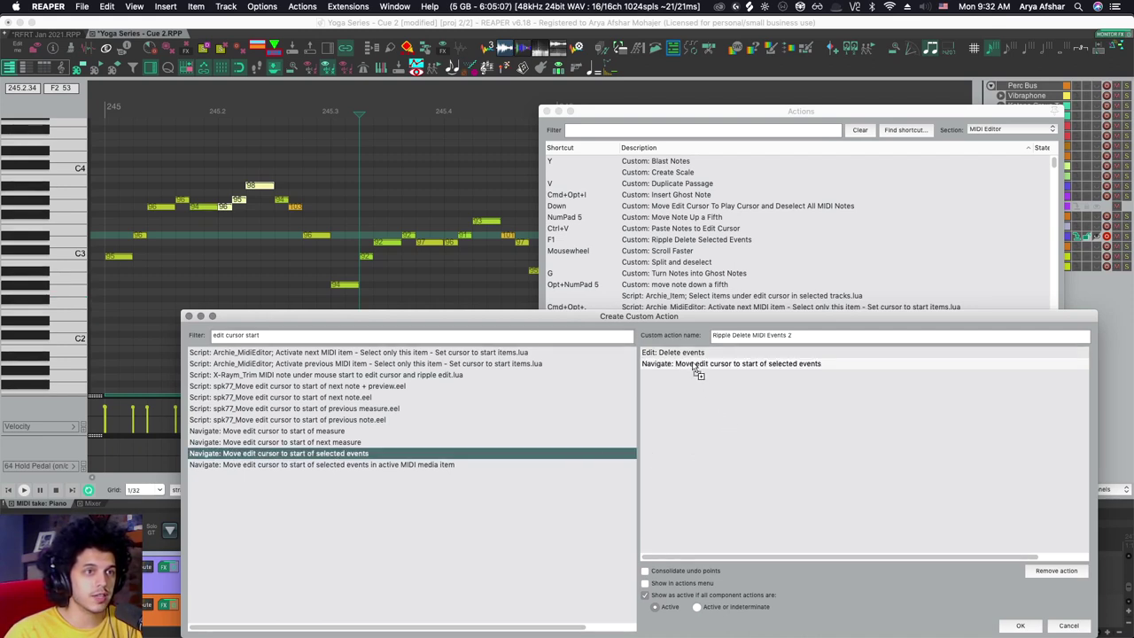
drag(697, 372, 696, 363)
click(715, 434)
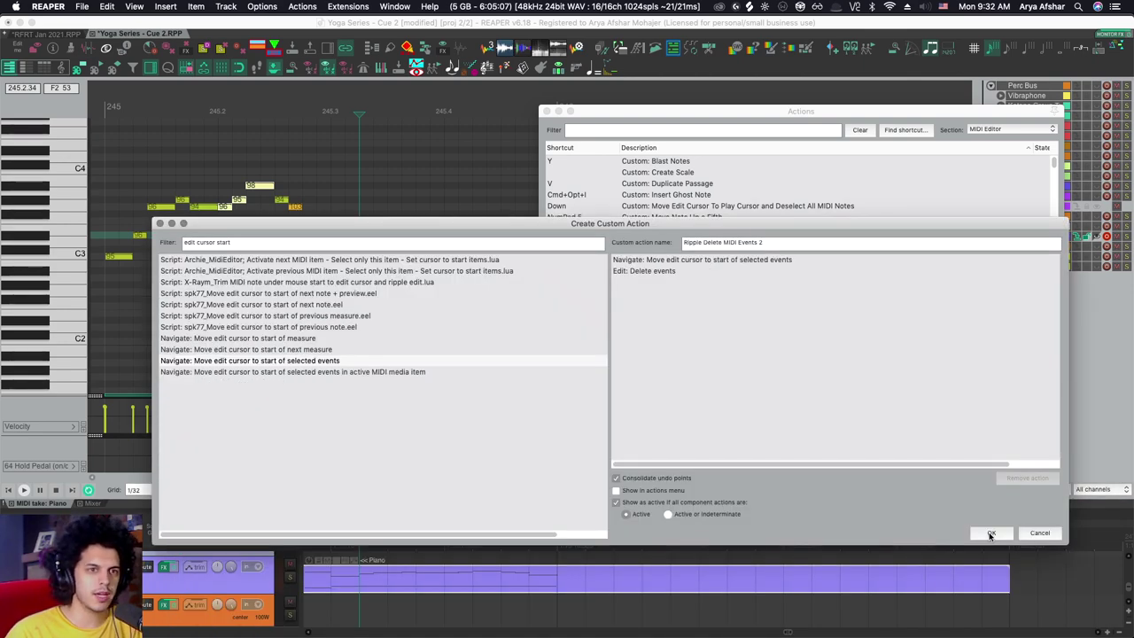
- Save the custom action and assign it the F2 shortcut
click(991, 534)
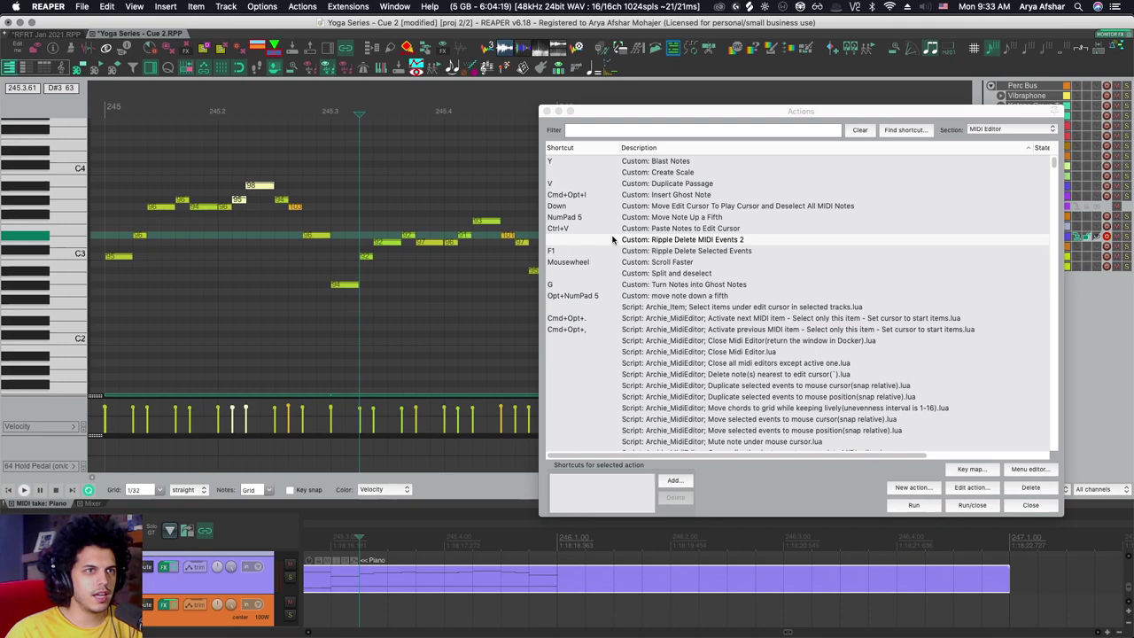
click(675, 480)
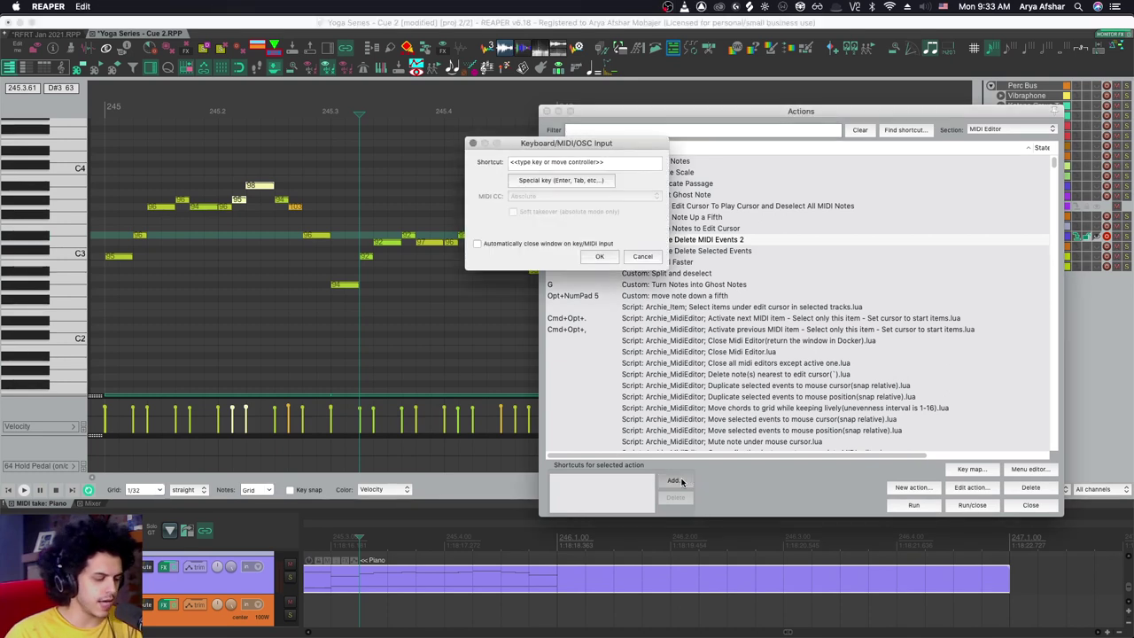
key(F2)
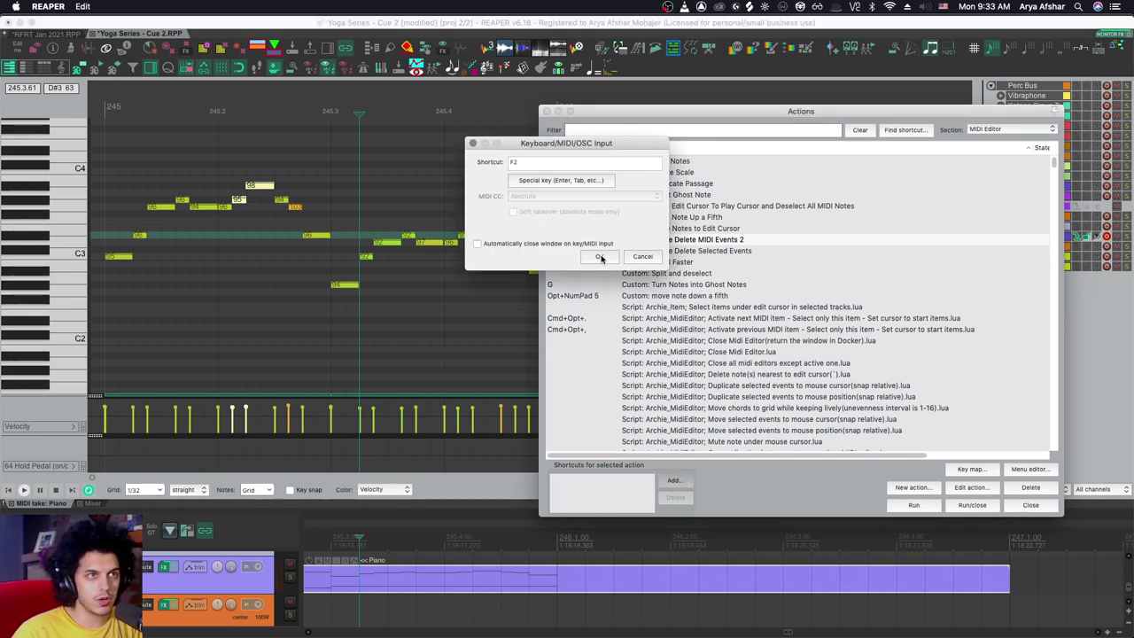
click(600, 257)
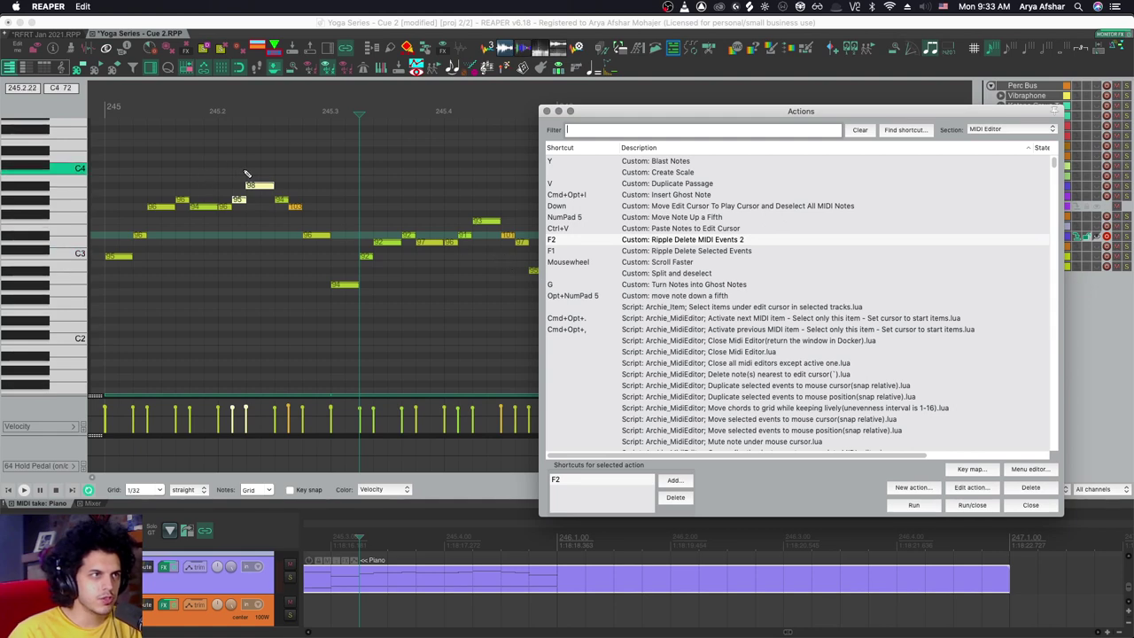
- Test F2 on notes 98, 95 and 94, then undo the deletion
drag(233, 167, 286, 221)
key(F2)
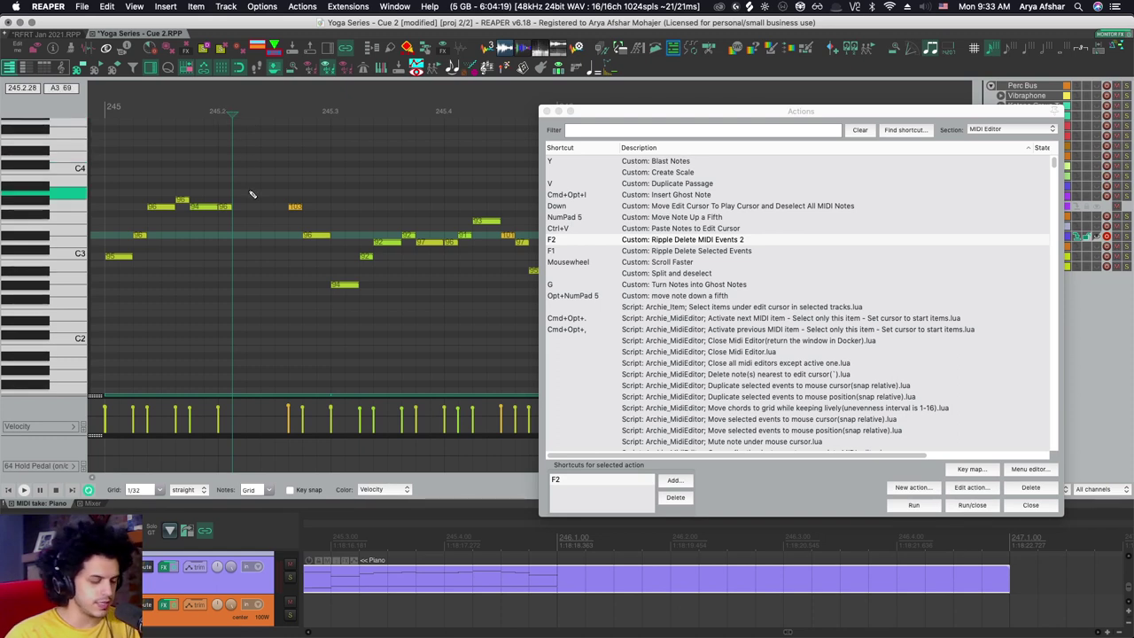
scroll(209, 171, right, 3)
key(super+z)
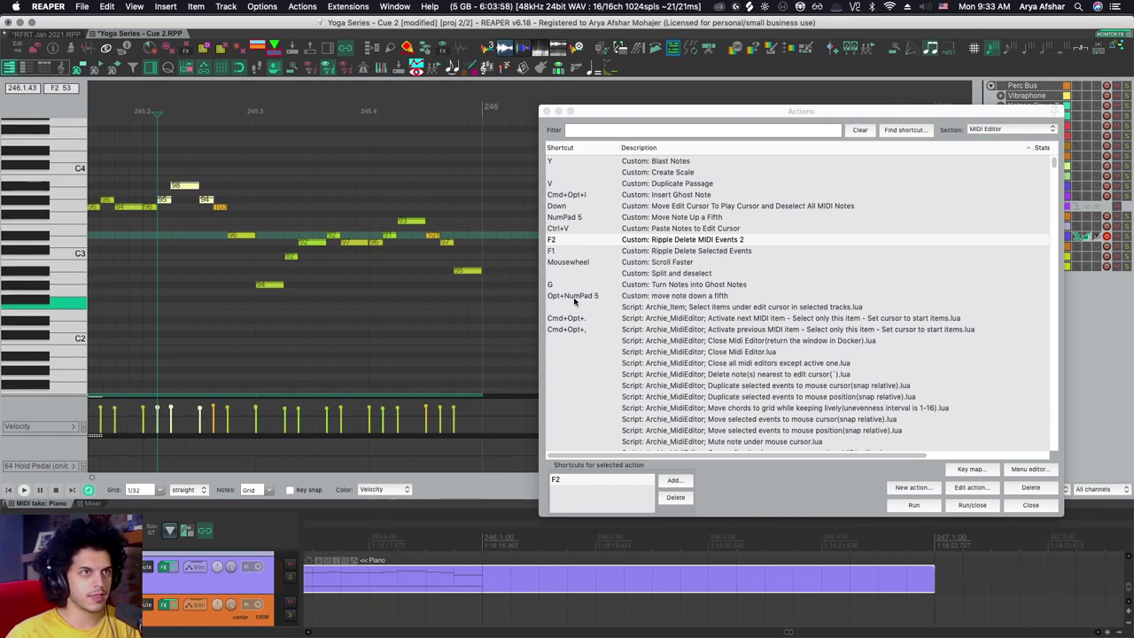
- Add the X-Raym select-notes-right-of-mouse script as a step, found by filtering 'select events'
click(970, 487)
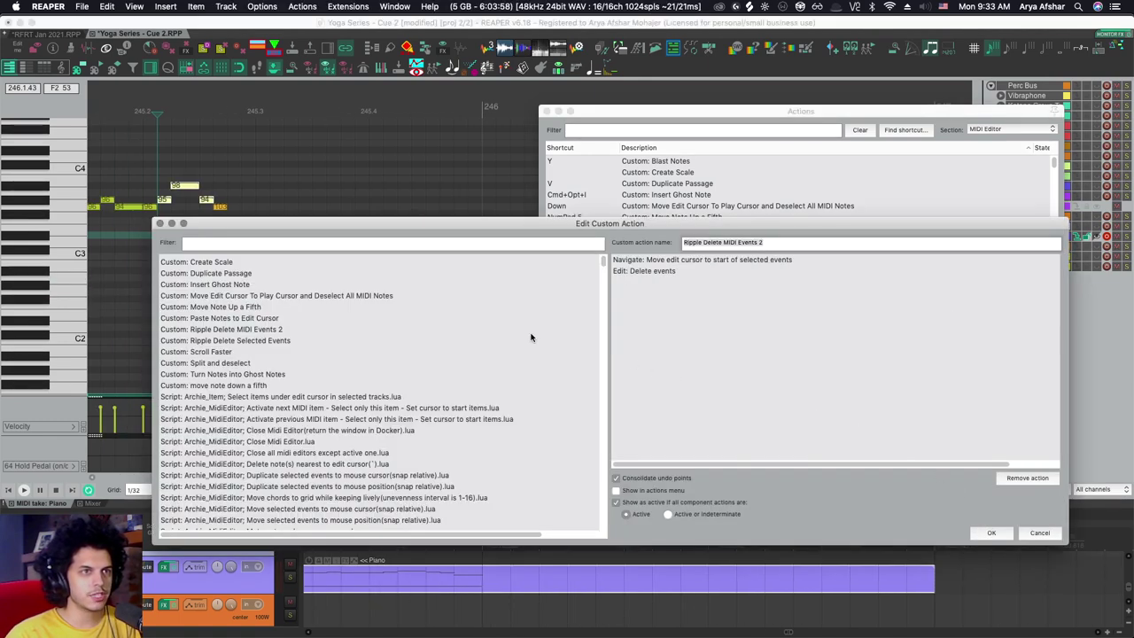
click(282, 242)
text(select)
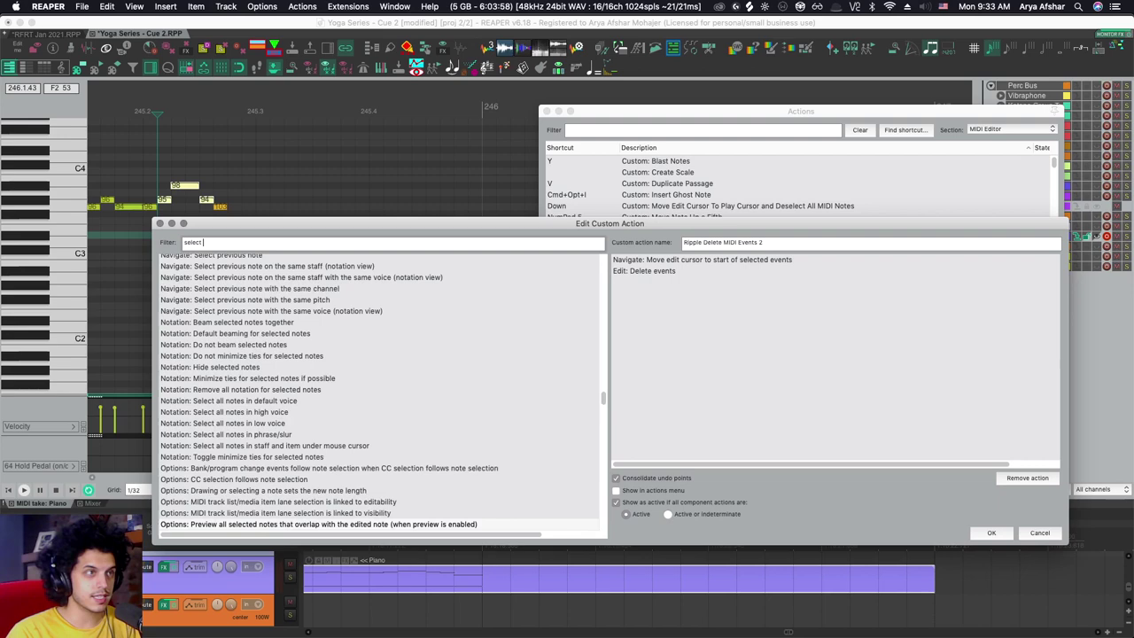
text( events)
scroll(329, 330, up, 6)
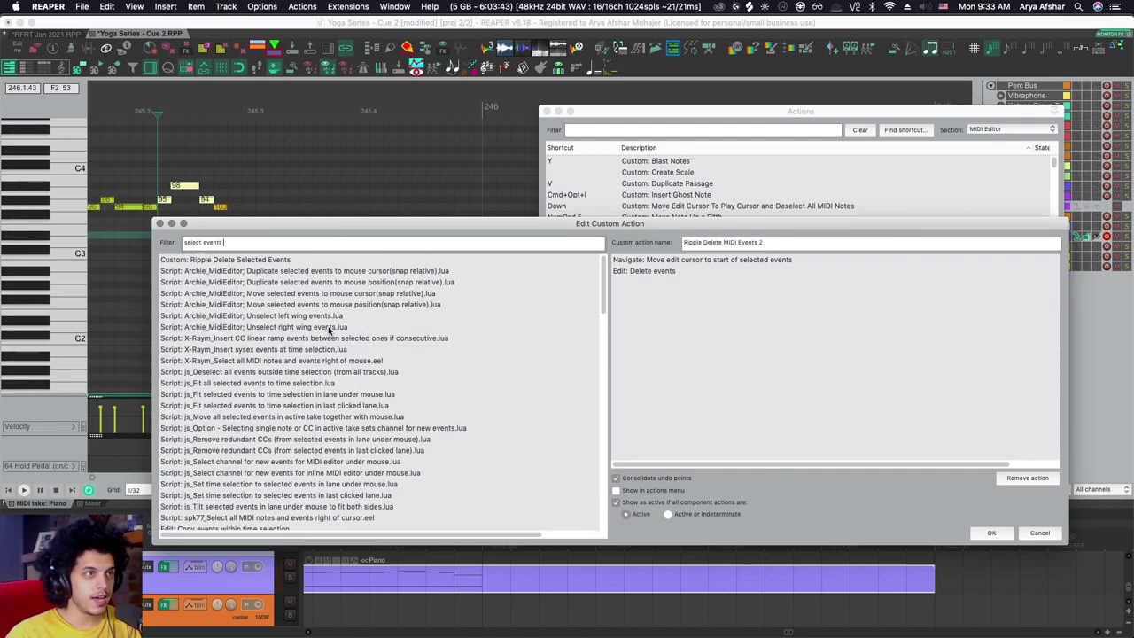
scroll(329, 330, down, 2)
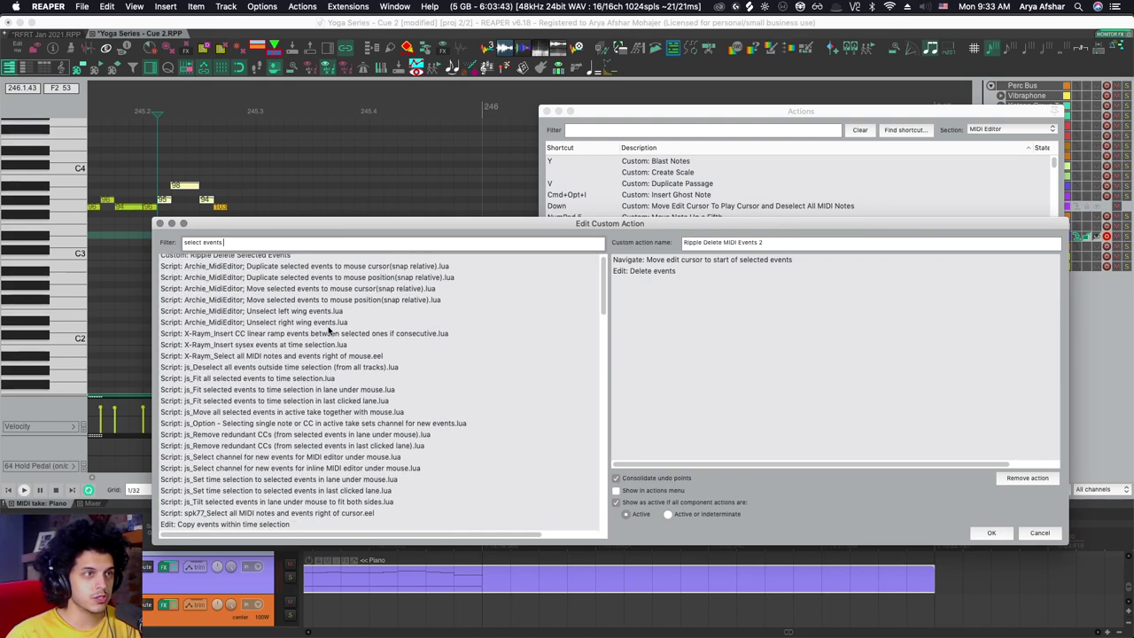
scroll(328, 329, up, 2)
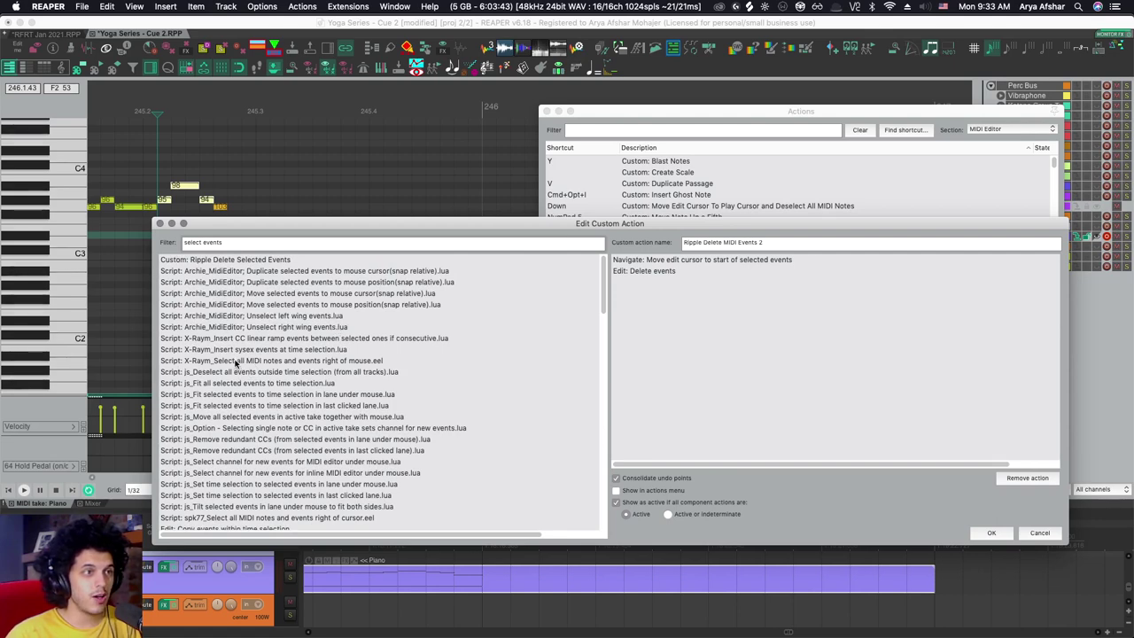
drag(236, 363, 727, 289)
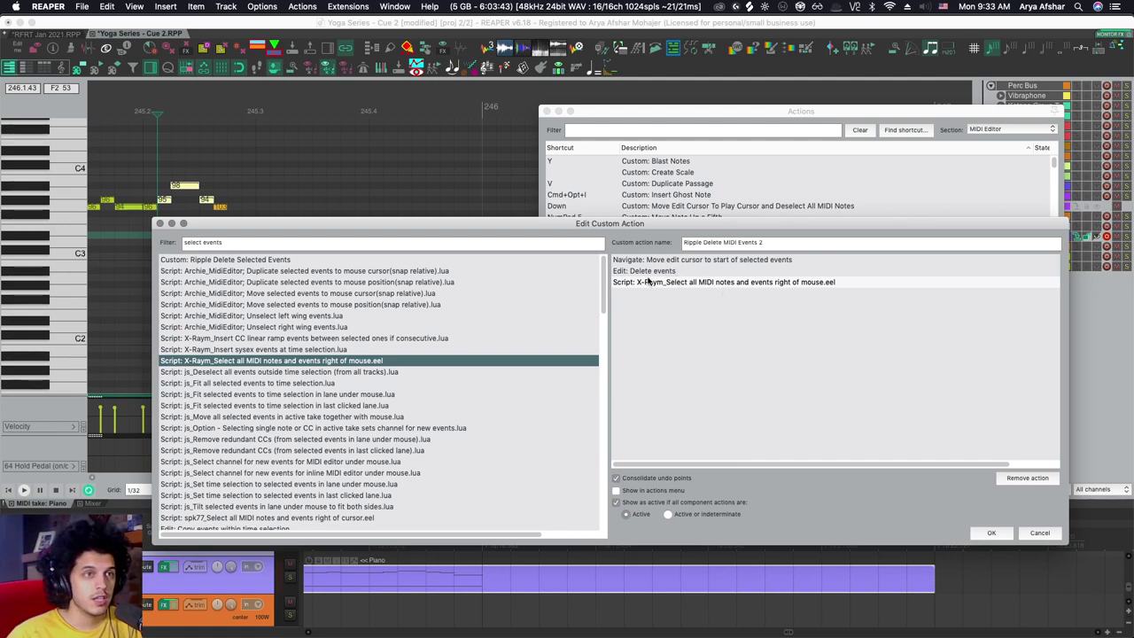
- Add 'Edit: Cut' and 'Edit: Paste' as the next two steps
click(252, 244)
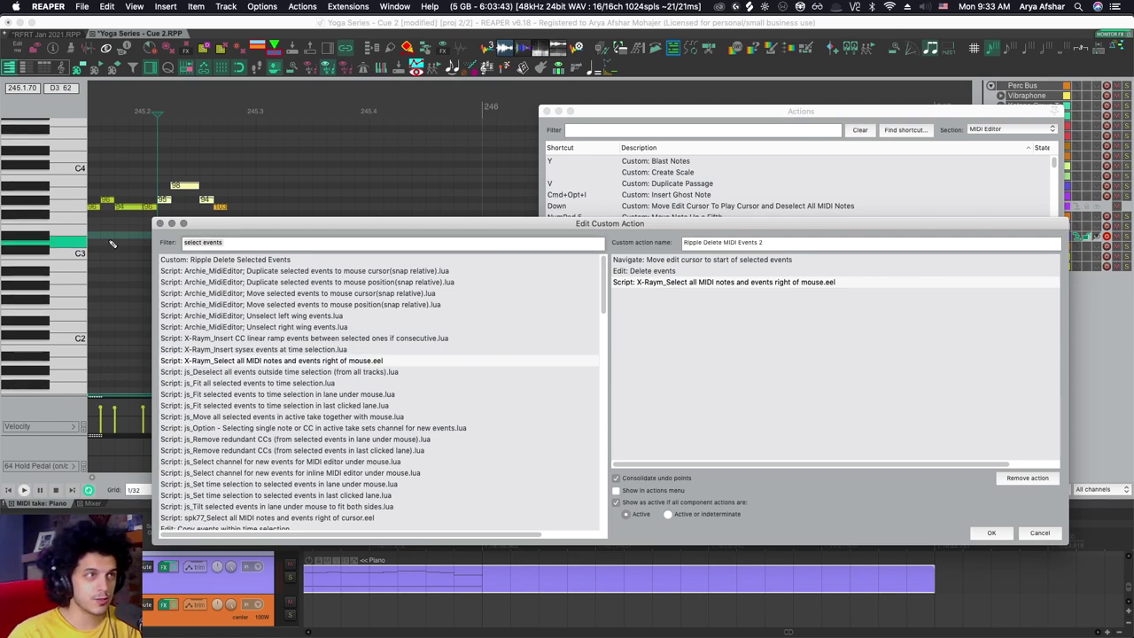
key(super+a)
text(cut)
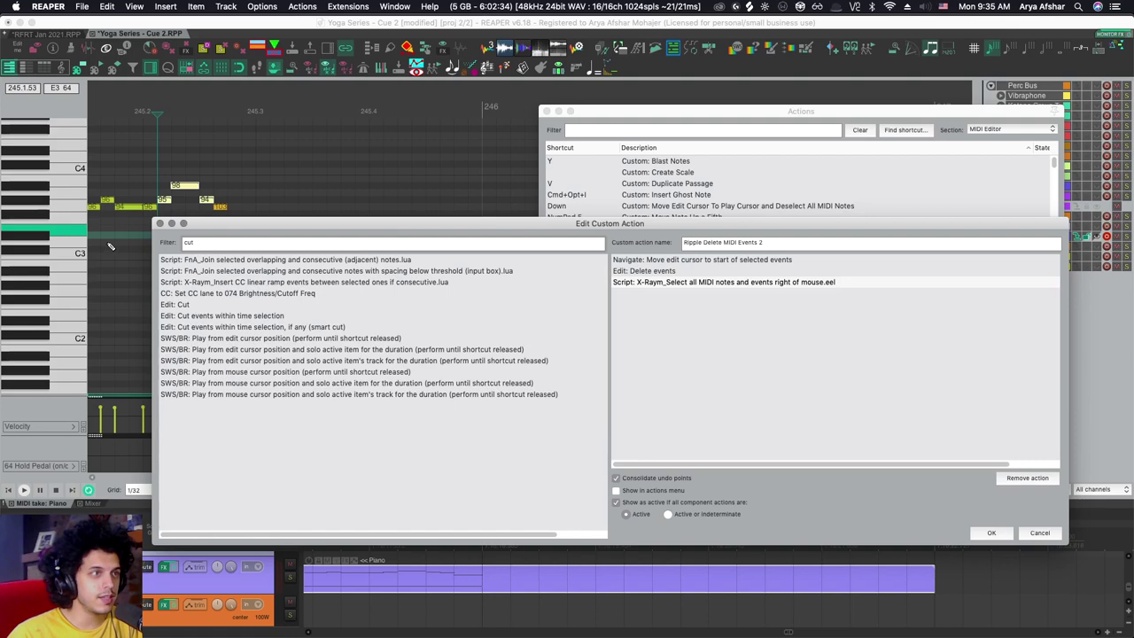
double_click(264, 304)
key(super+a)
text(paste)
double_click(178, 294)
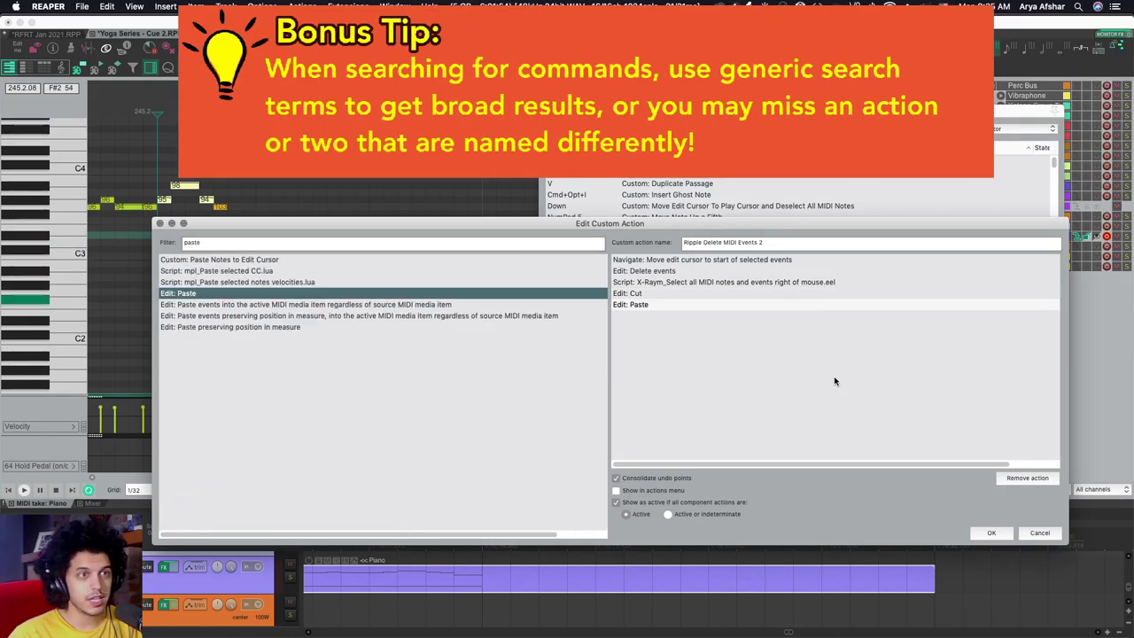
- Save the edited action, run it with F2 on the note, and move the Actions window right
click(990, 533)
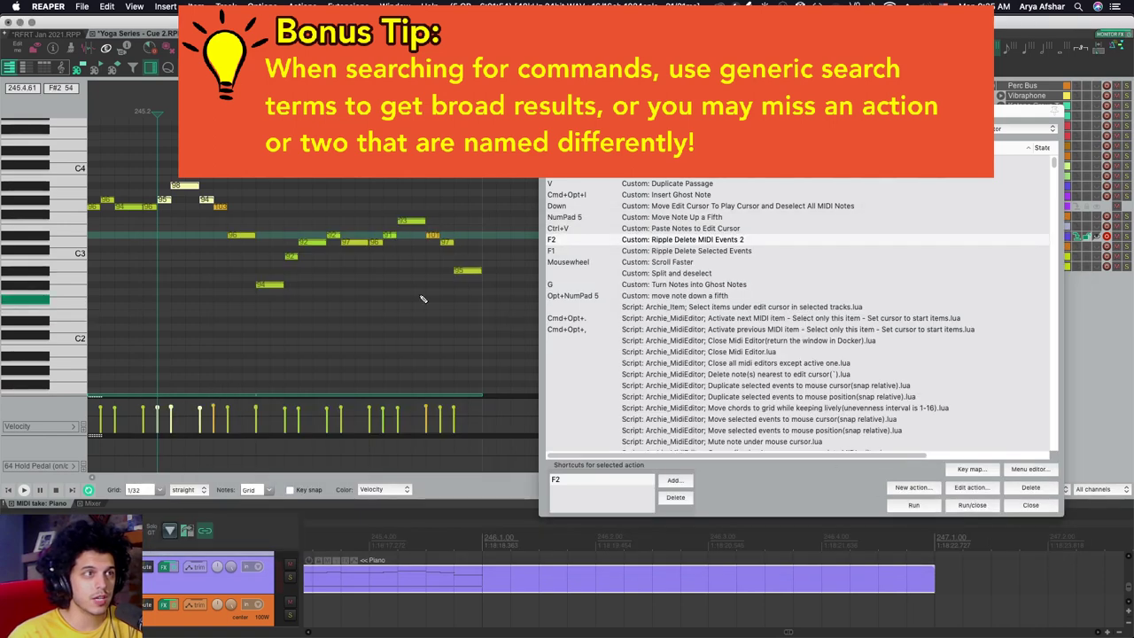
scroll(272, 255, right, 2)
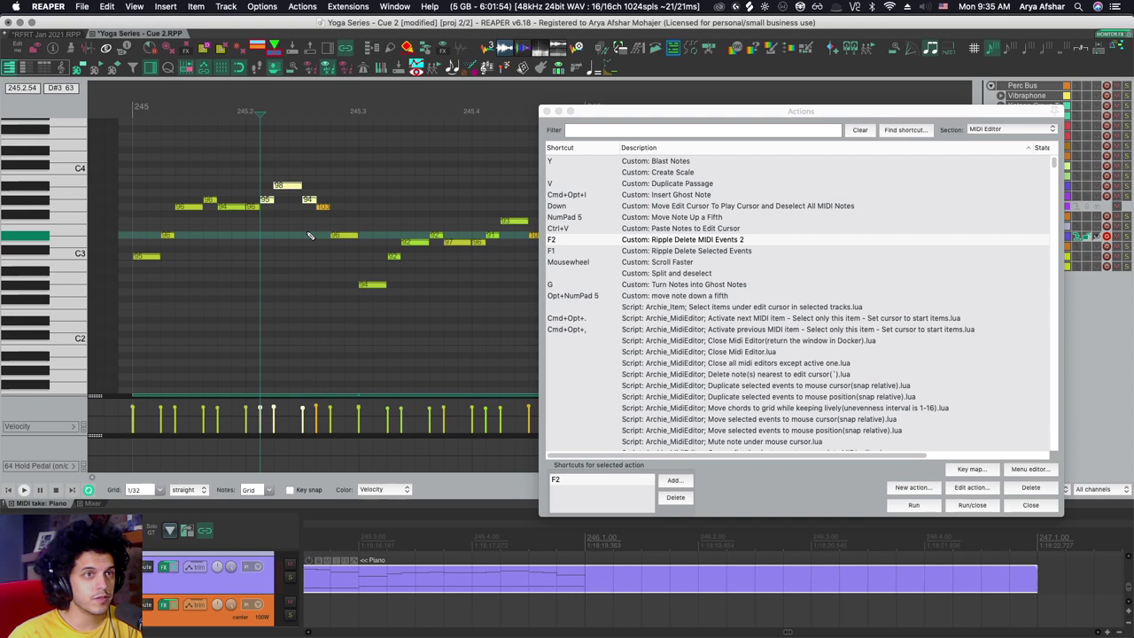
key(F2)
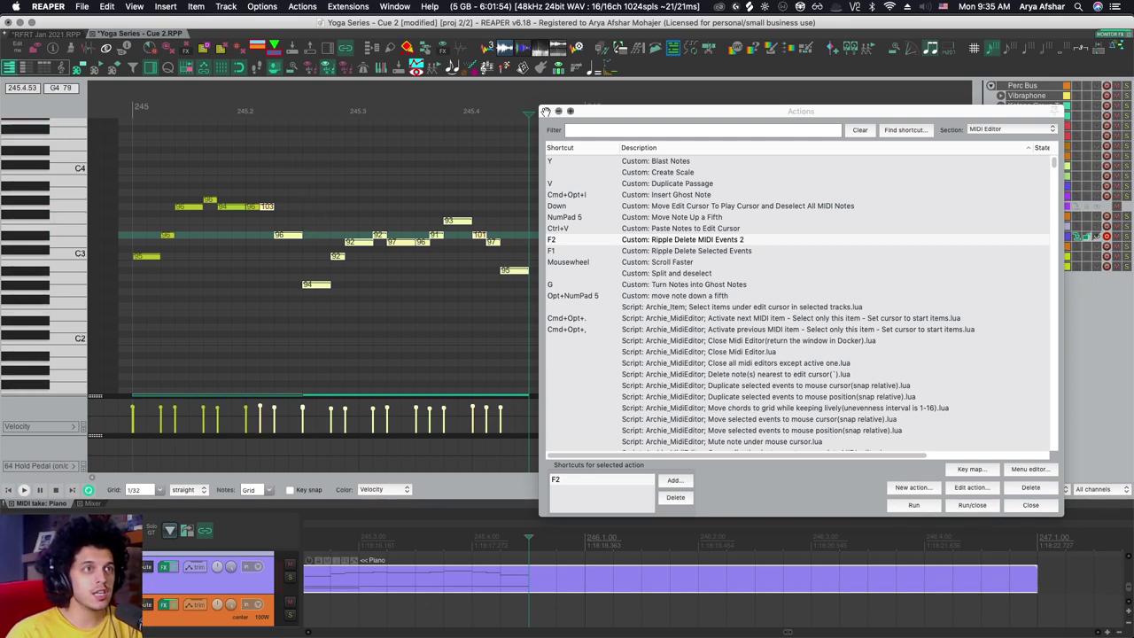
click(589, 114)
drag(589, 114, 665, 102)
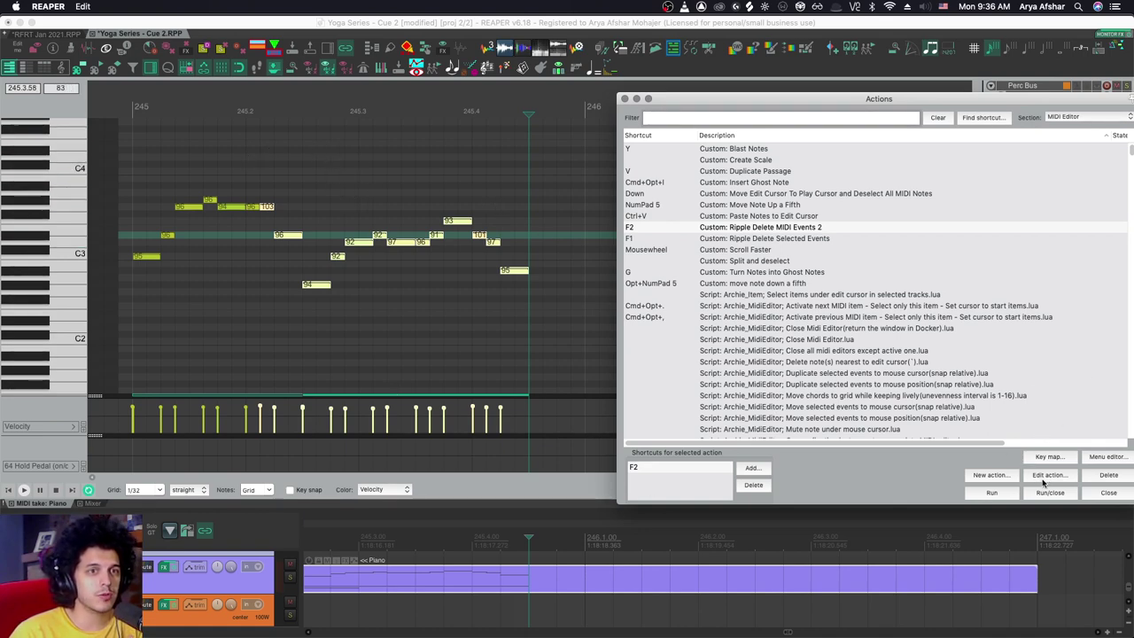
- Append 'Edit: Unselect all' to the custom action's steps
click(1047, 476)
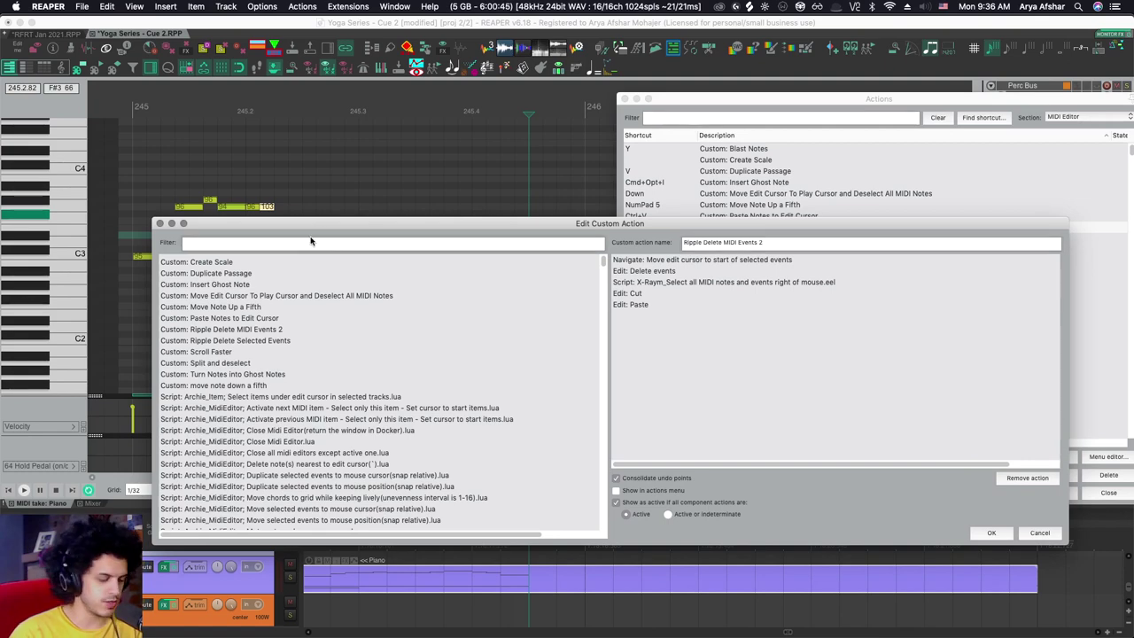
text(desel)
key(BackSpace)
key(BackSpace)
key(BackSpace)
key(BackSpace)
key(BackSpace)
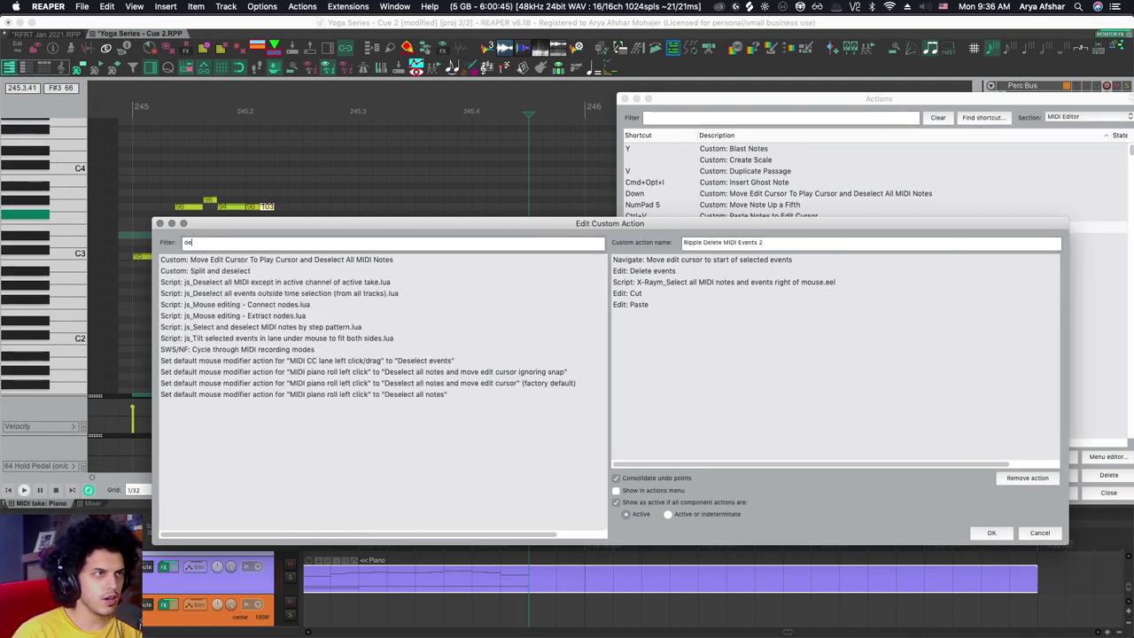
text(unse)
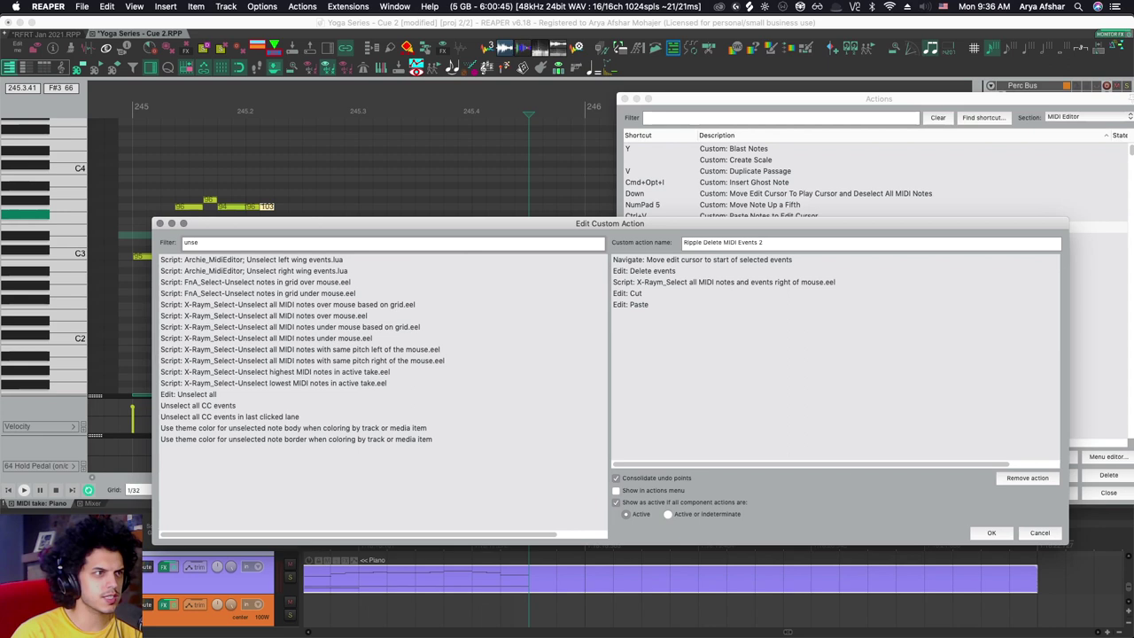
double_click(184, 399)
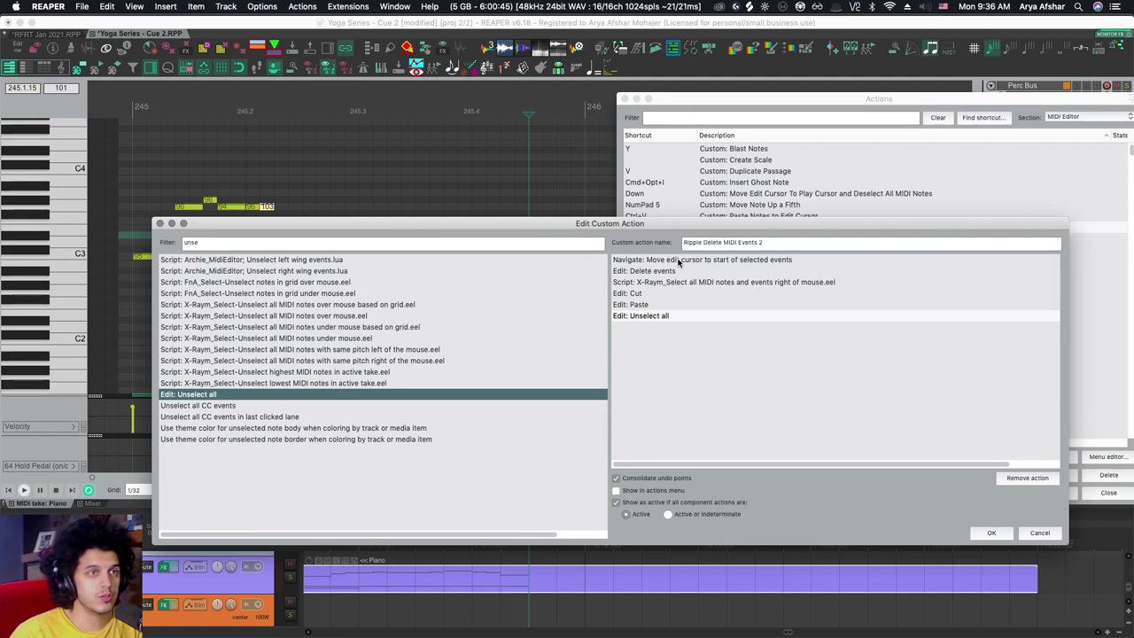
- Insert 'SWS/BR: Save edit cursor position, slot 01' after the first step
click(89, 243)
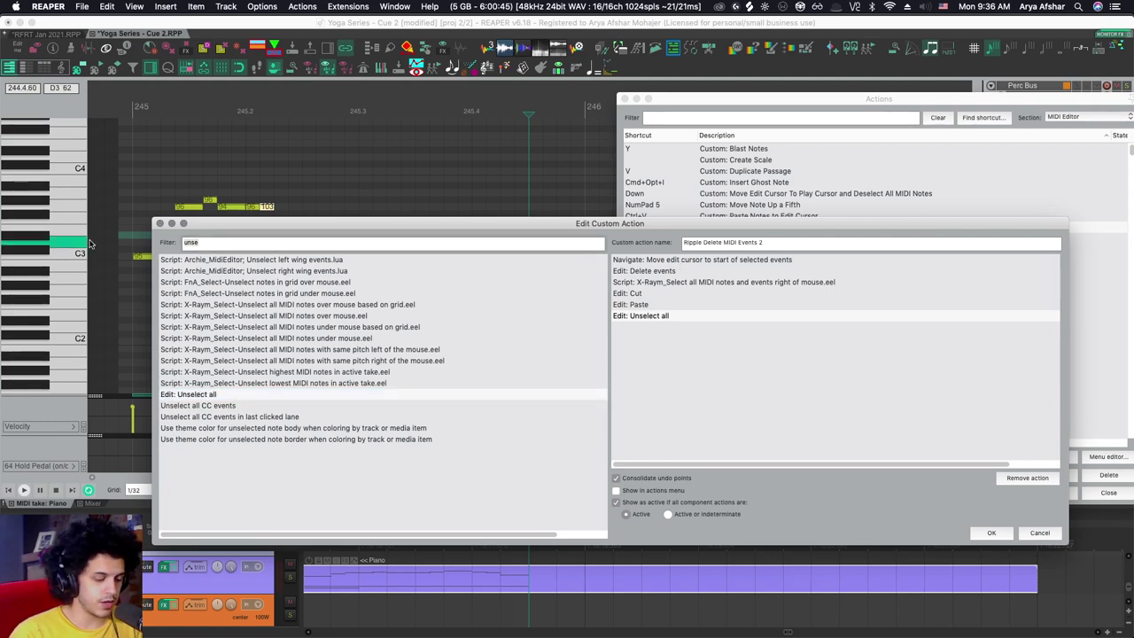
key(BackSpace)
key(BackSpace)
key(BackSpace)
key(BackSpace)
text(save)
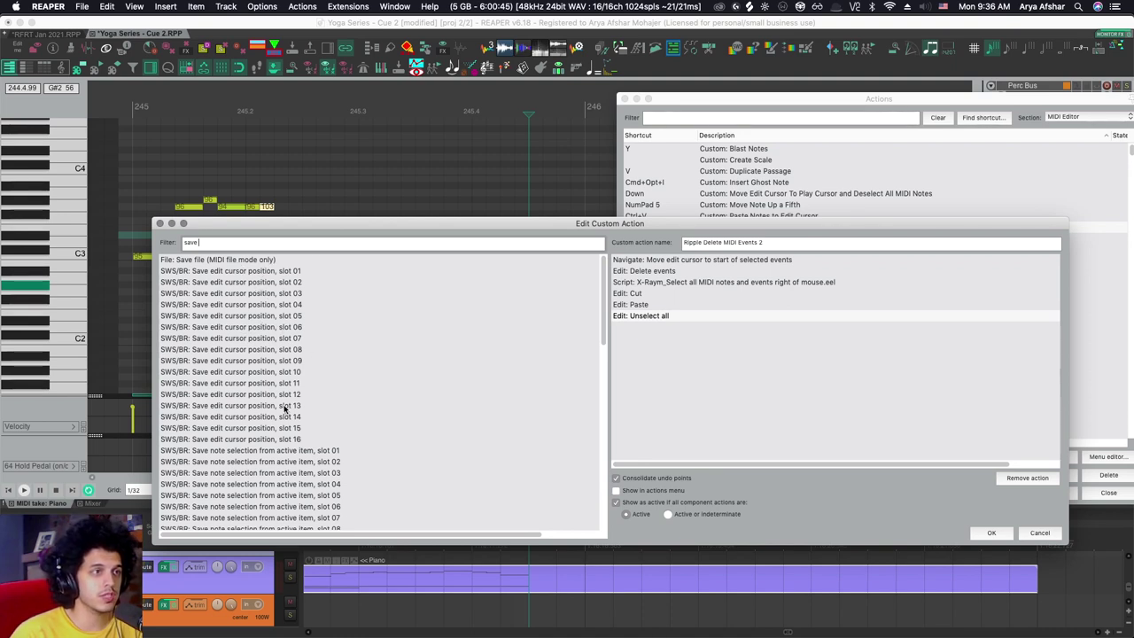
drag(237, 272, 684, 264)
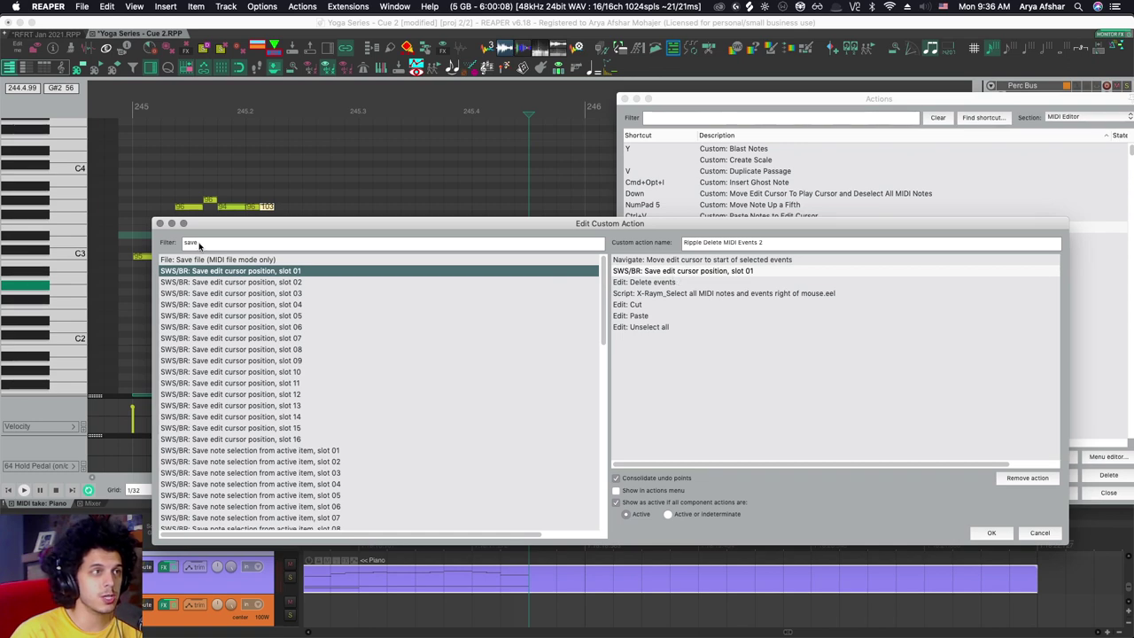
- Append the step restoring the edit cursor position from slot 01
double_click(223, 243)
text(restore)
scroll(278, 335, up, 10)
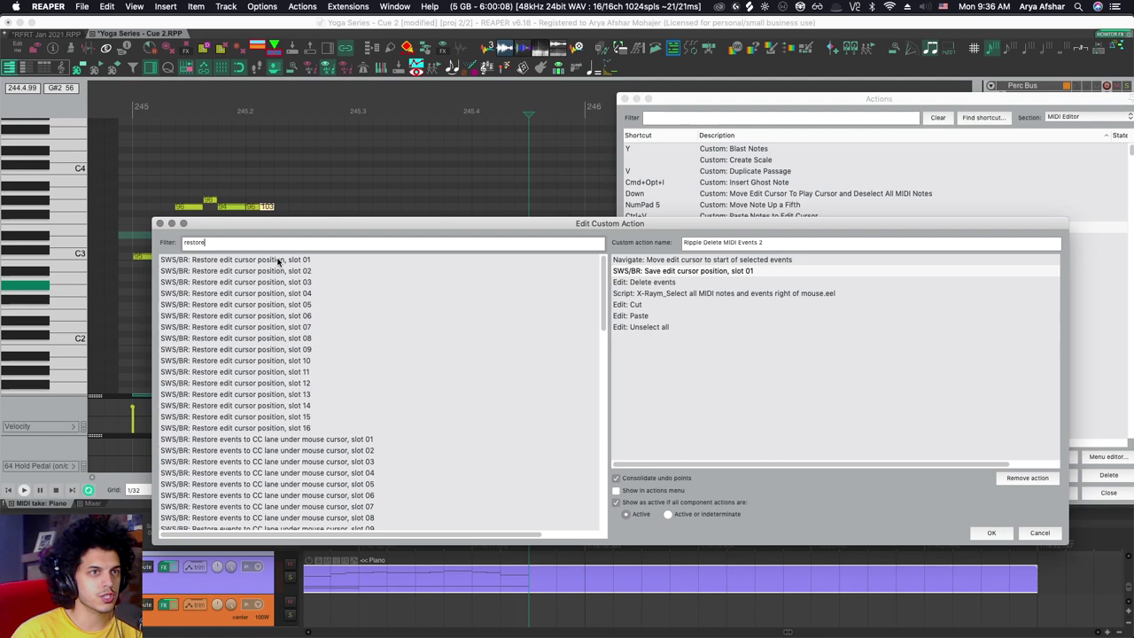
double_click(287, 261)
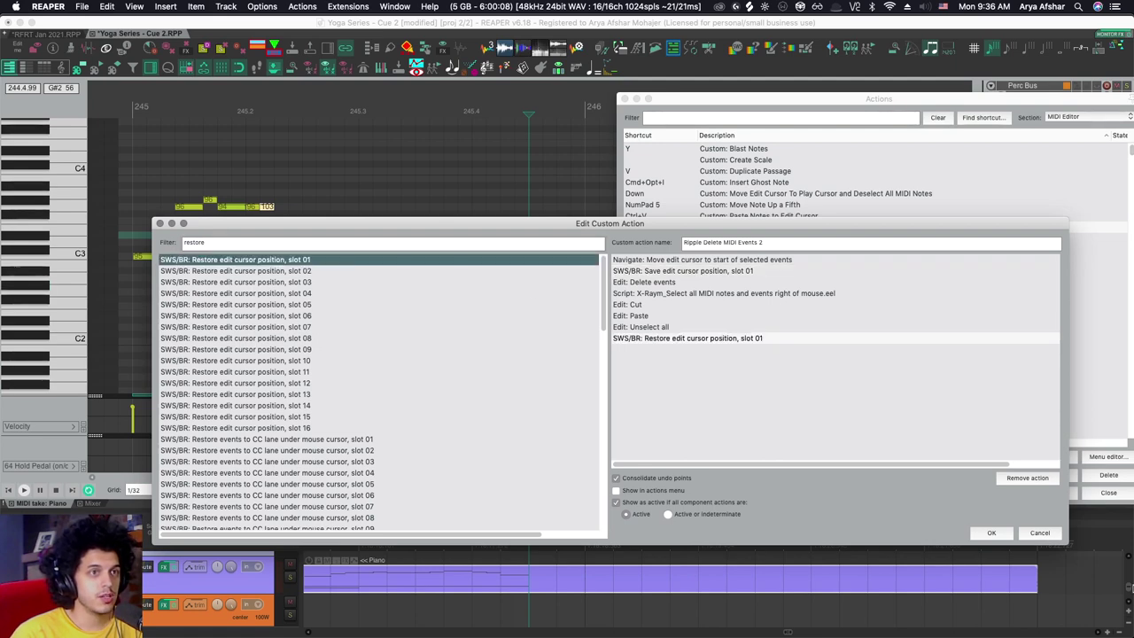
- Save the action, run it with F2 on the selected notes, close the Actions list and scroll down
key(Return)
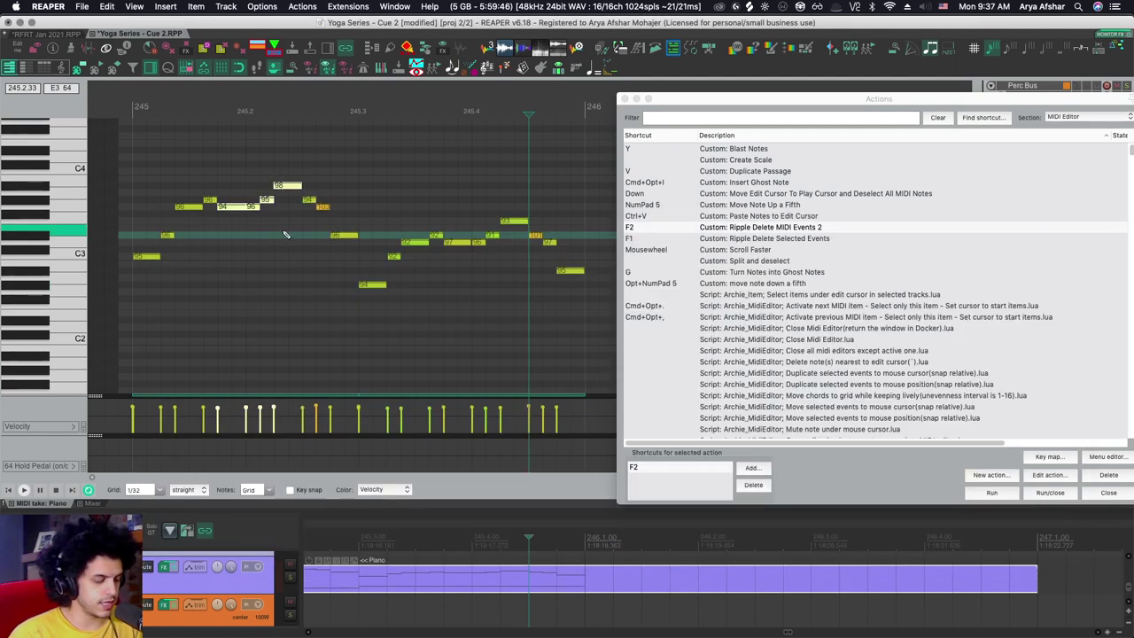
key(F2)
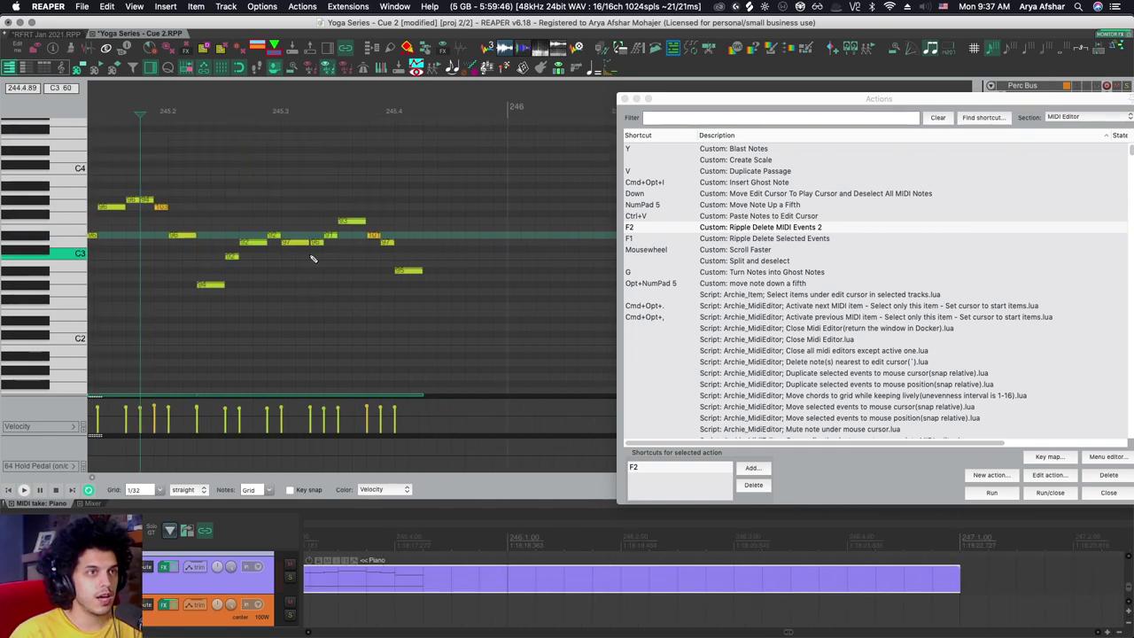
click(624, 98)
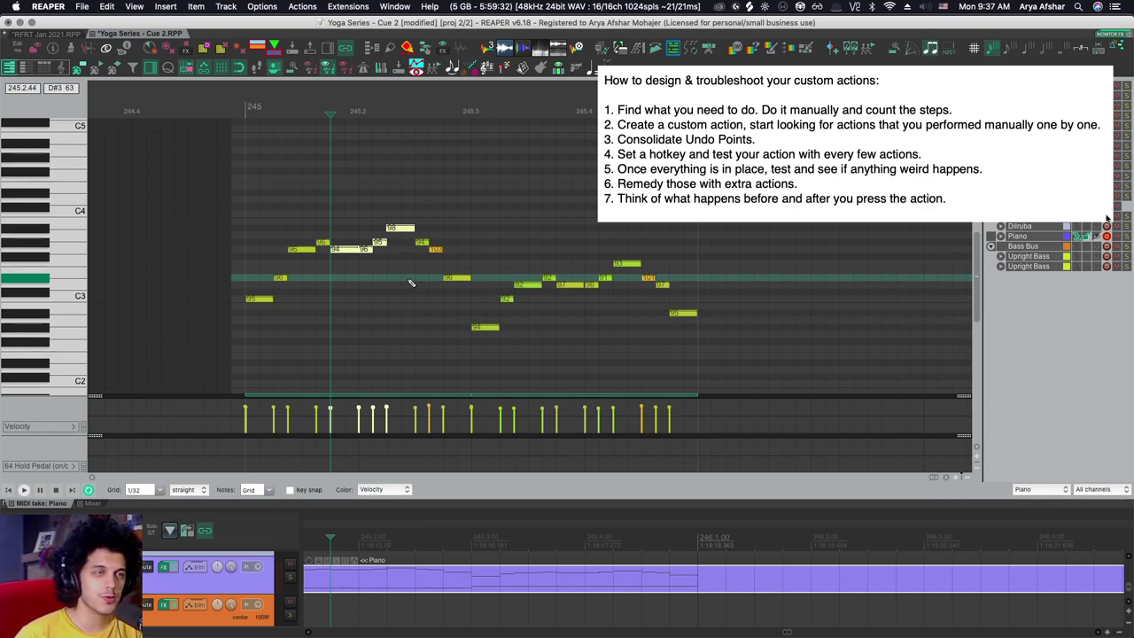
scroll(410, 283, down, 1)
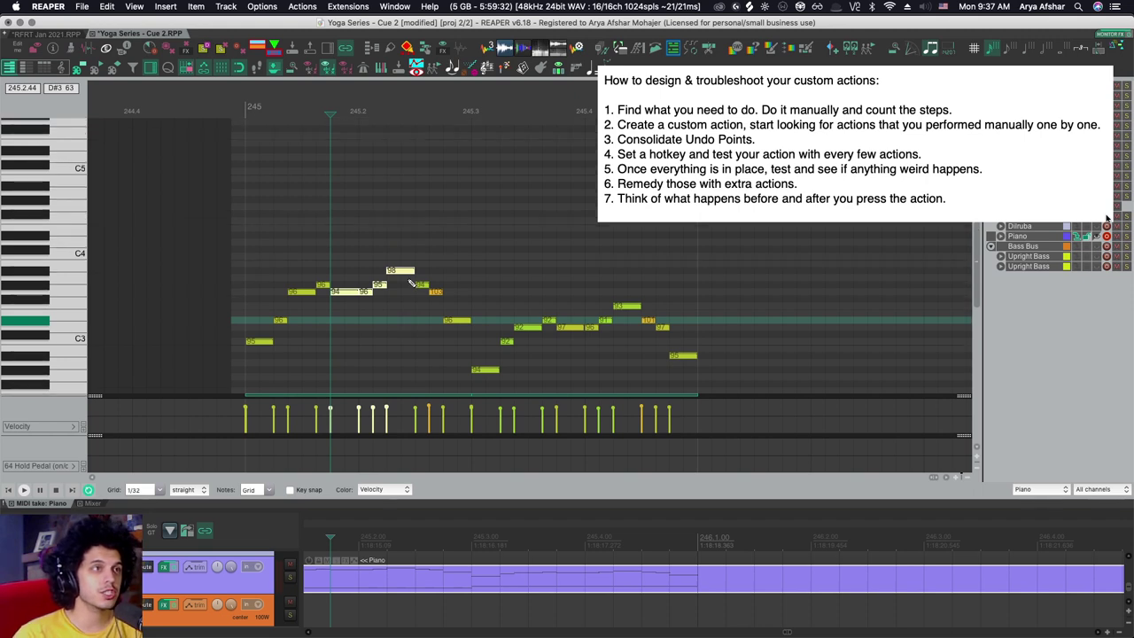
scroll(410, 283, down, 1)
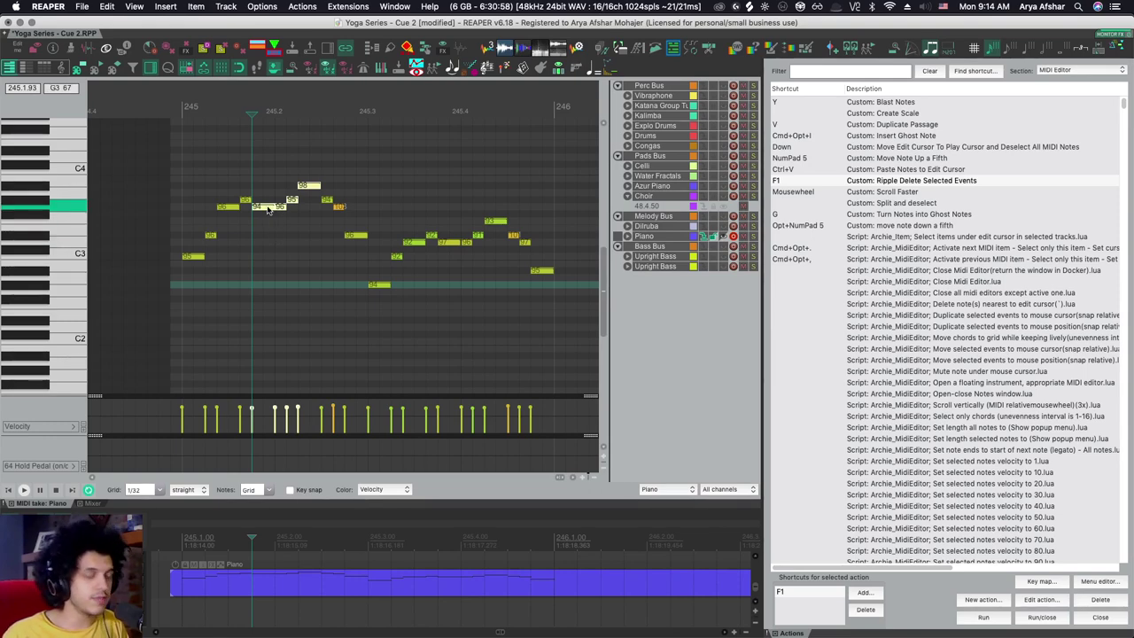
- Run Ripple Delete Selected Events with F1 and review its steps in the editor
key(F1)
click(1041, 598)
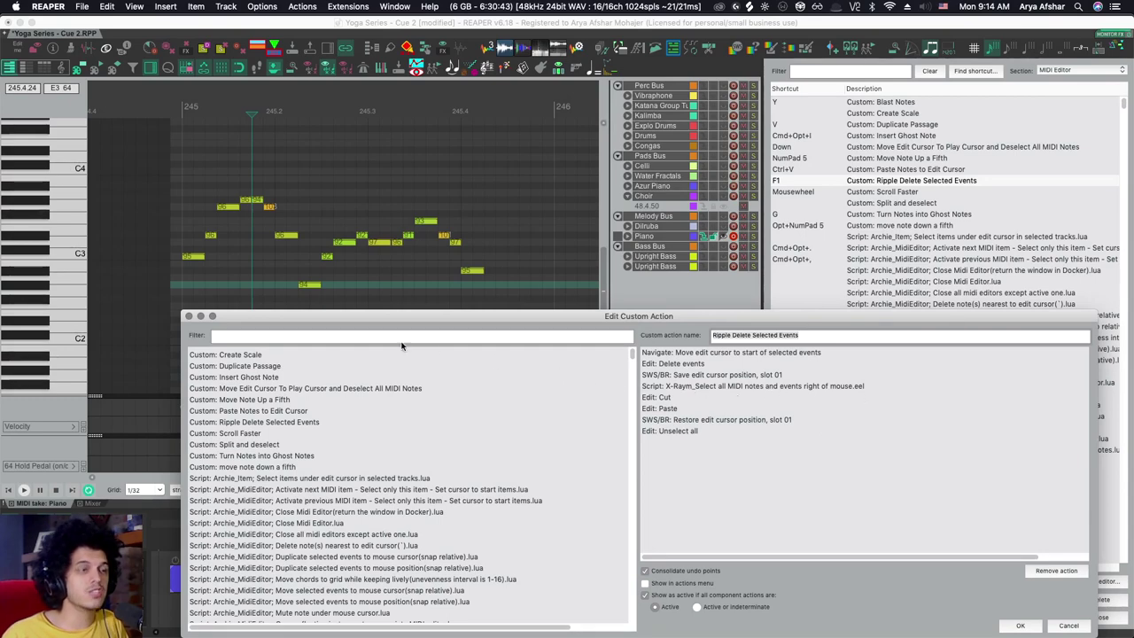
click(189, 316)
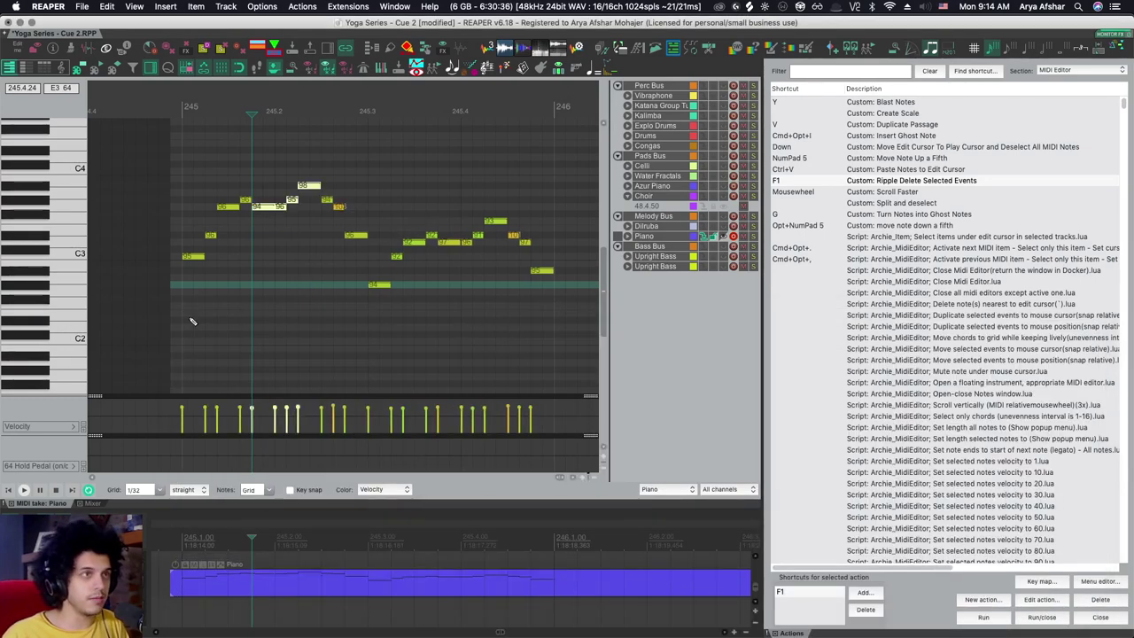
- Marquee-select notes and undo to restore the long bass notes near C2 and C1
click(976, 617)
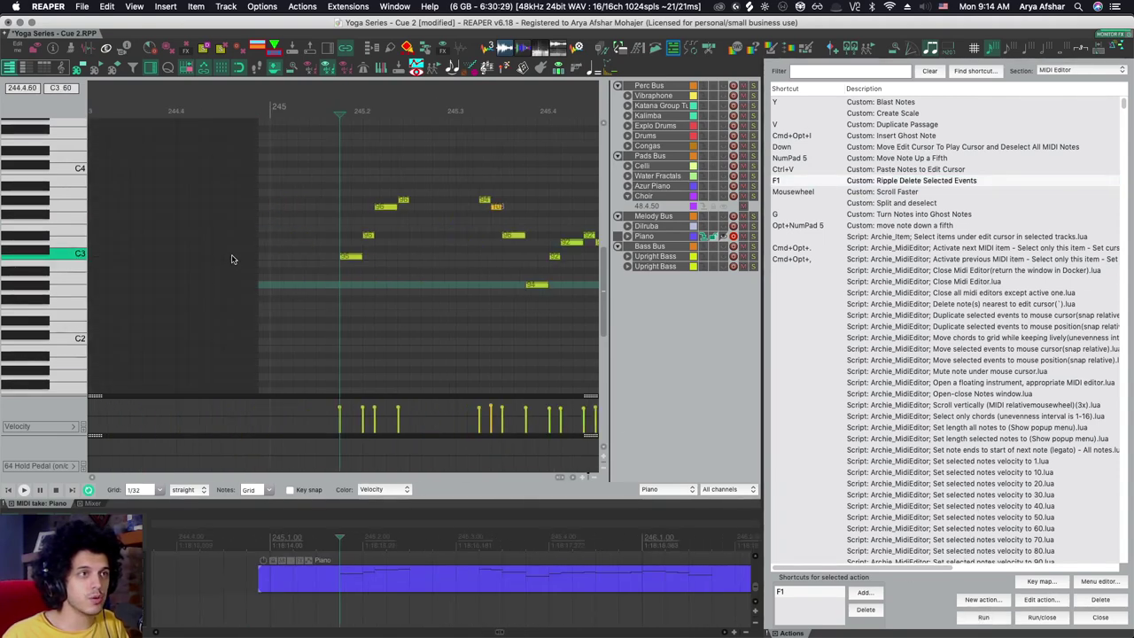
drag(206, 161, 261, 253)
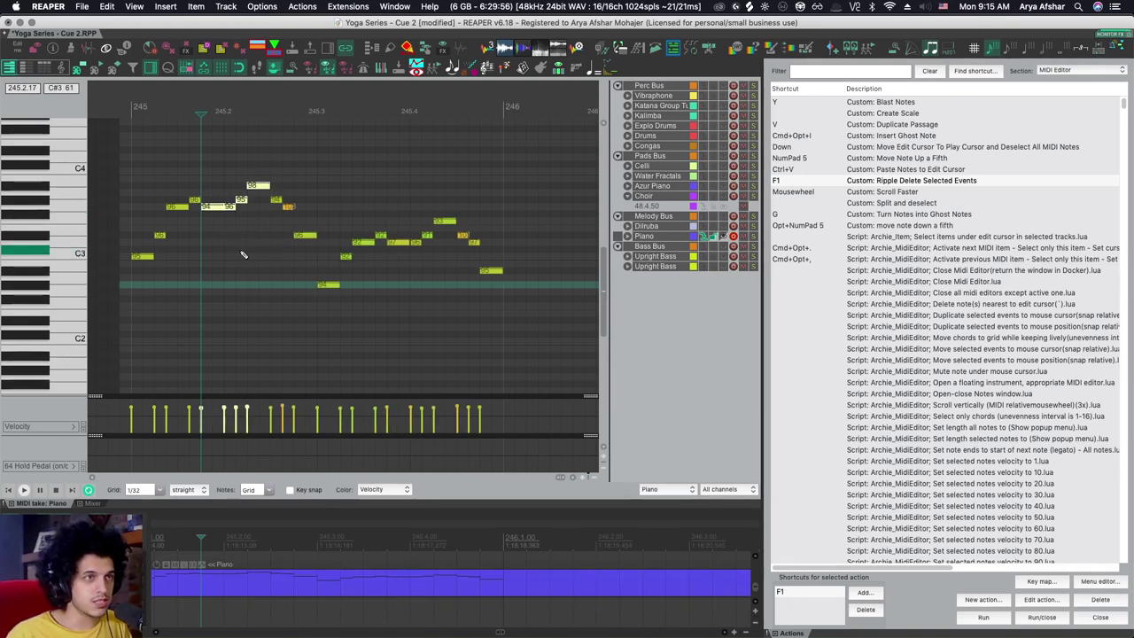
key(super+z)
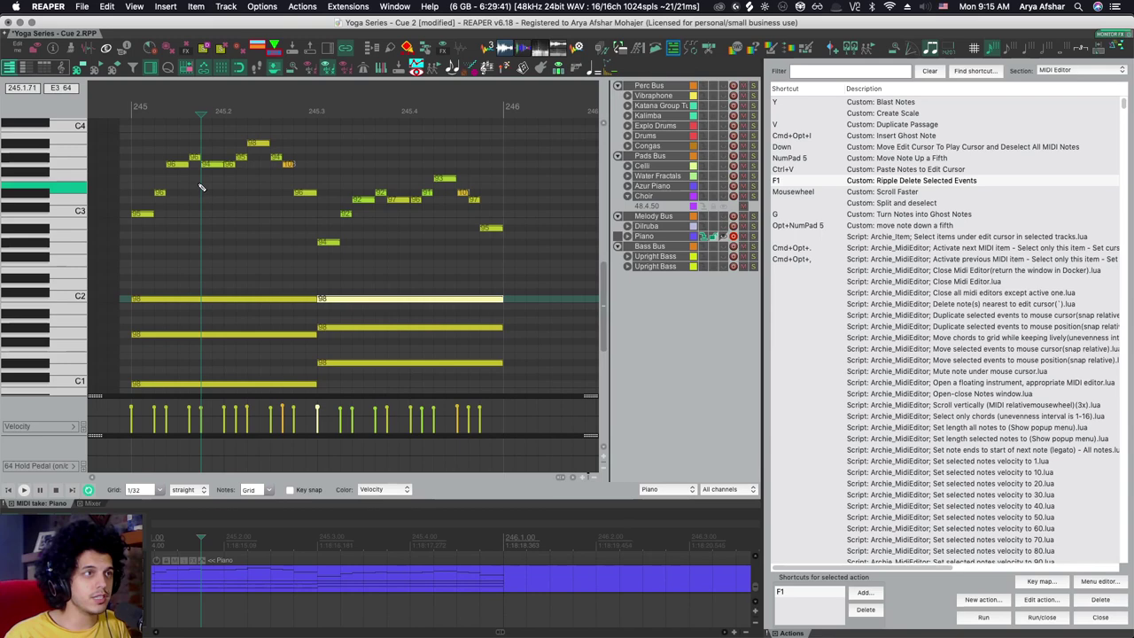
- Ripple-delete the three melody notes 94, 96 and 95 with F1, then undo it
drag(196, 151, 243, 182)
key(F1)
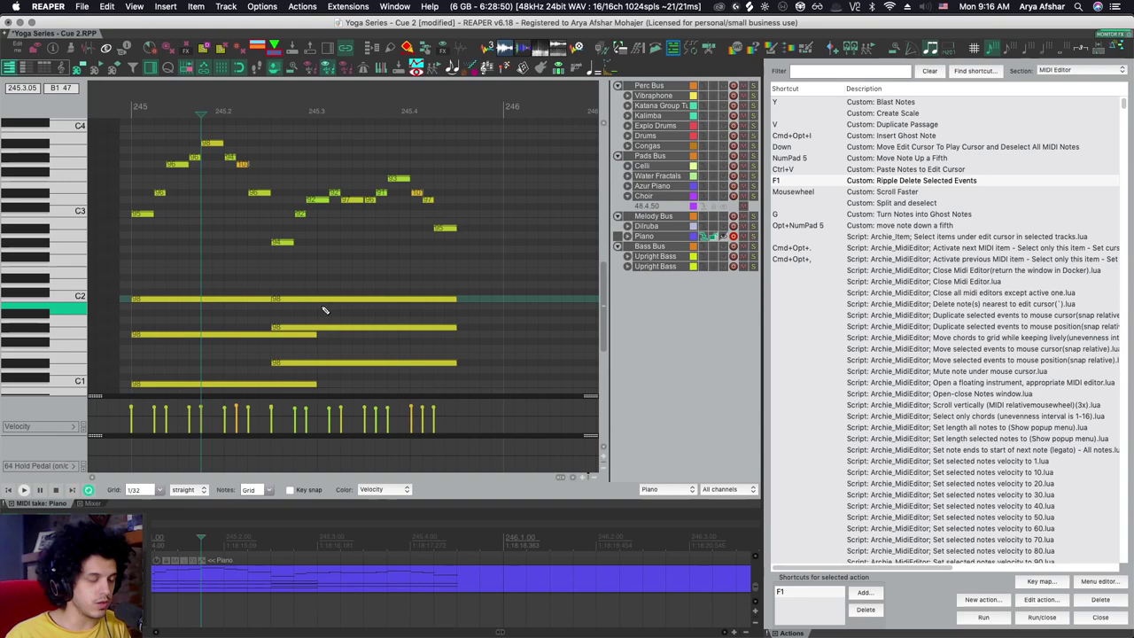
key(m)
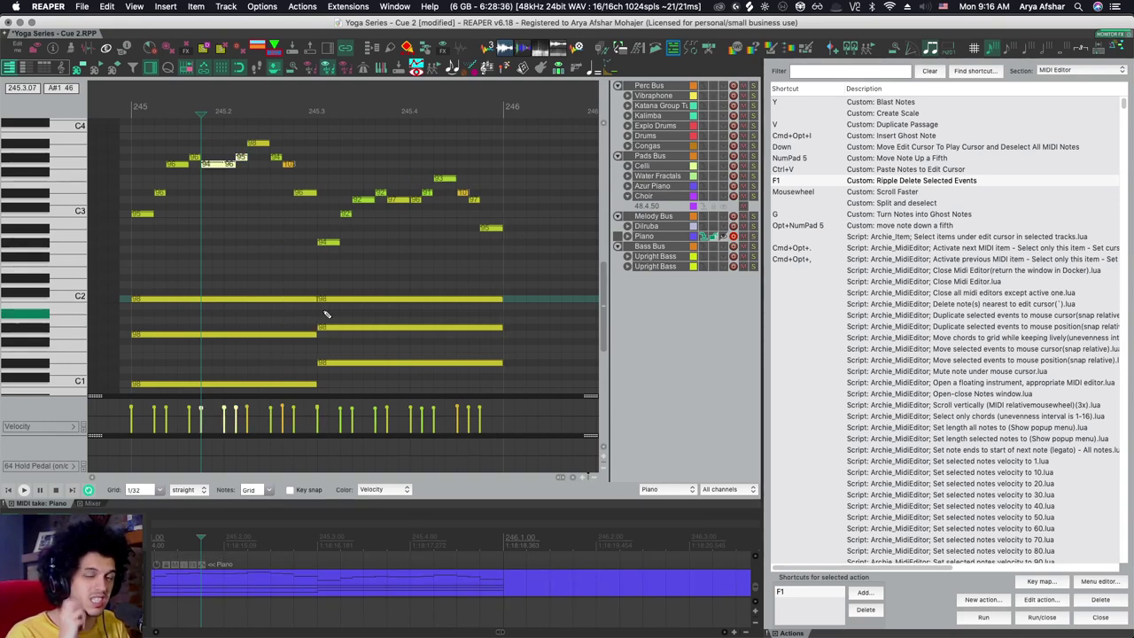
scroll(221, 197, up, 1)
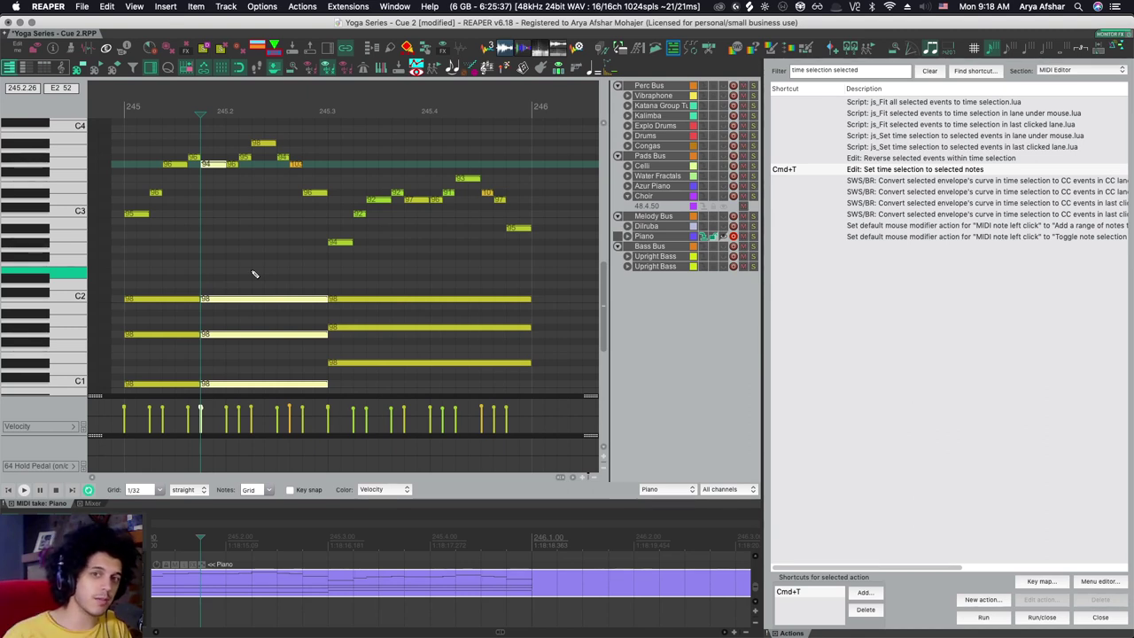
- Glue the split bass notes across a time selection set from the selected notes, then clear it
key(super+t)
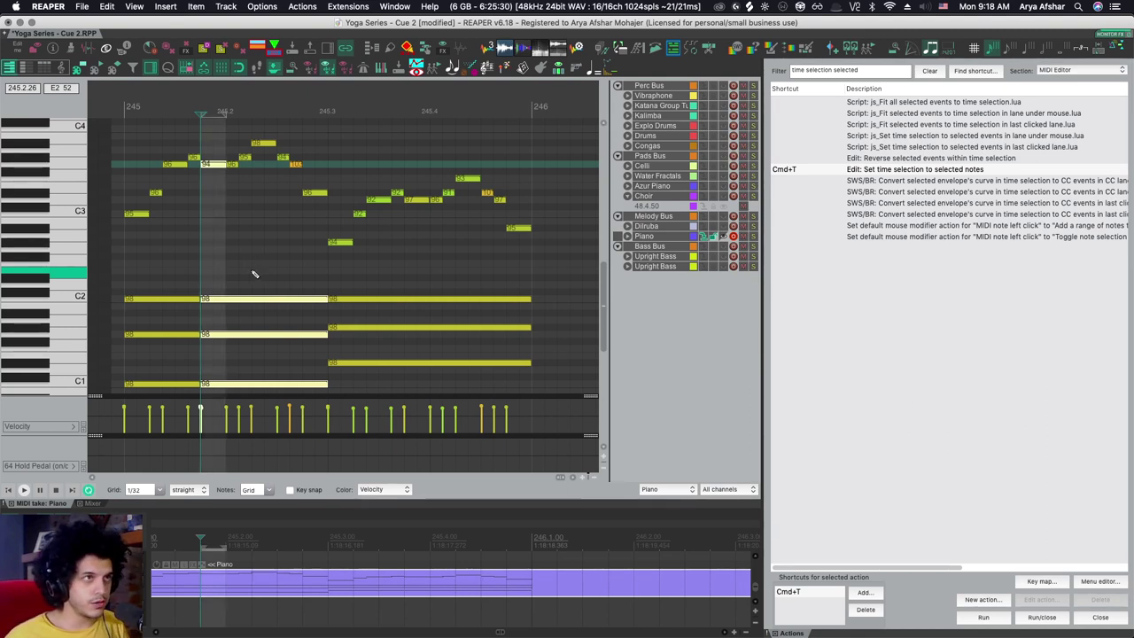
key(j)
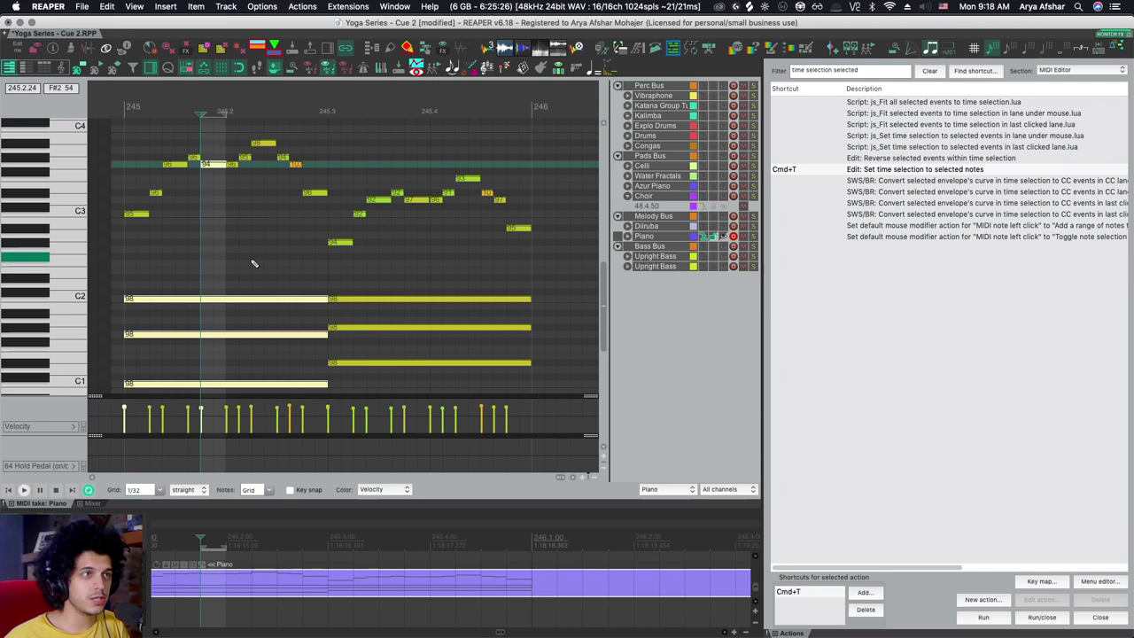
key(Escape)
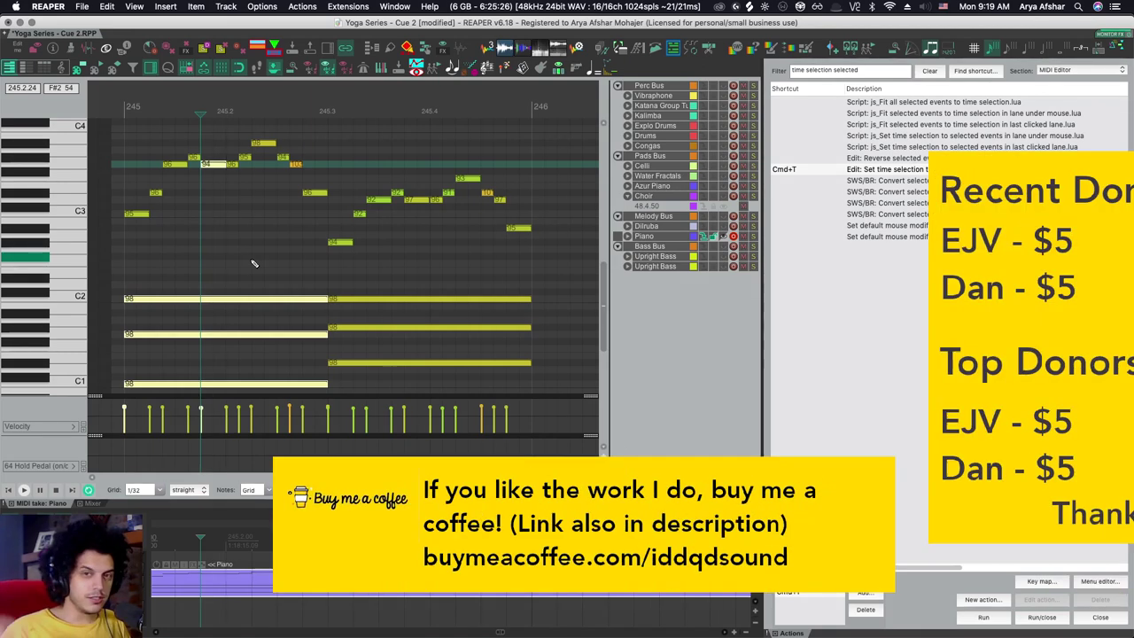
- Scroll the piano roll view up
scroll(248, 265, up, 2)
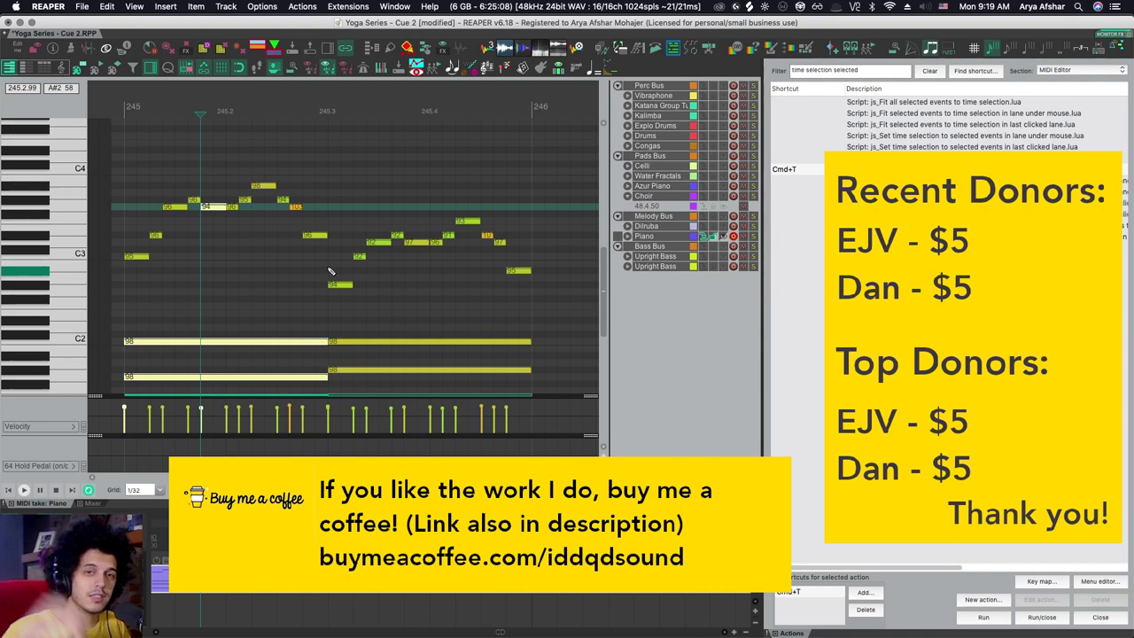
- Press Space to deselect the notes and advance the edit cursor
key(space)
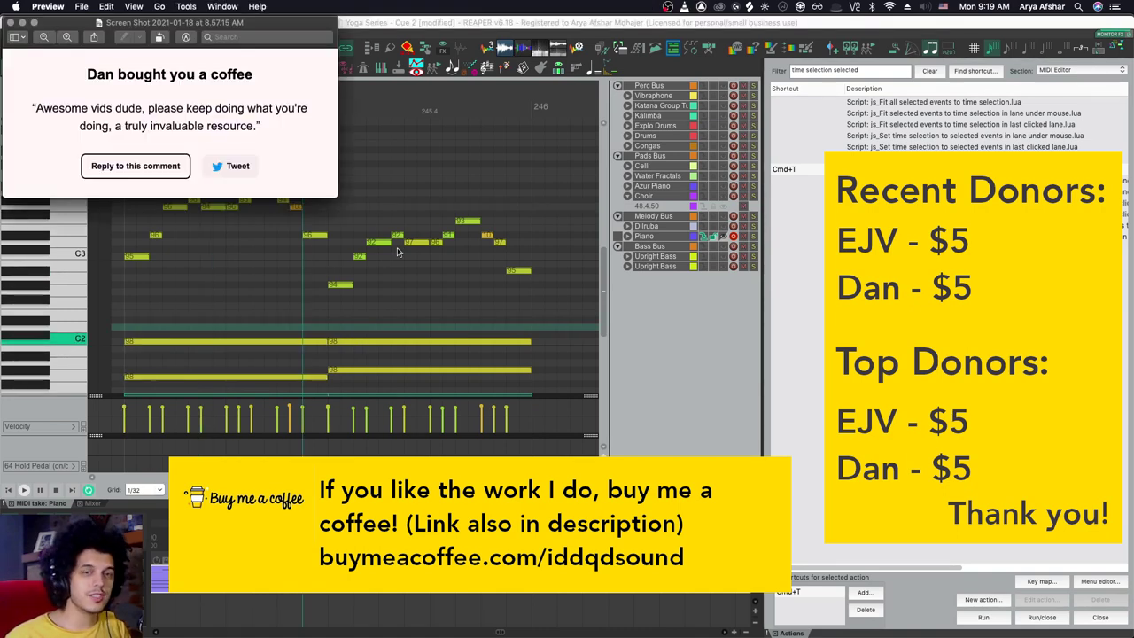